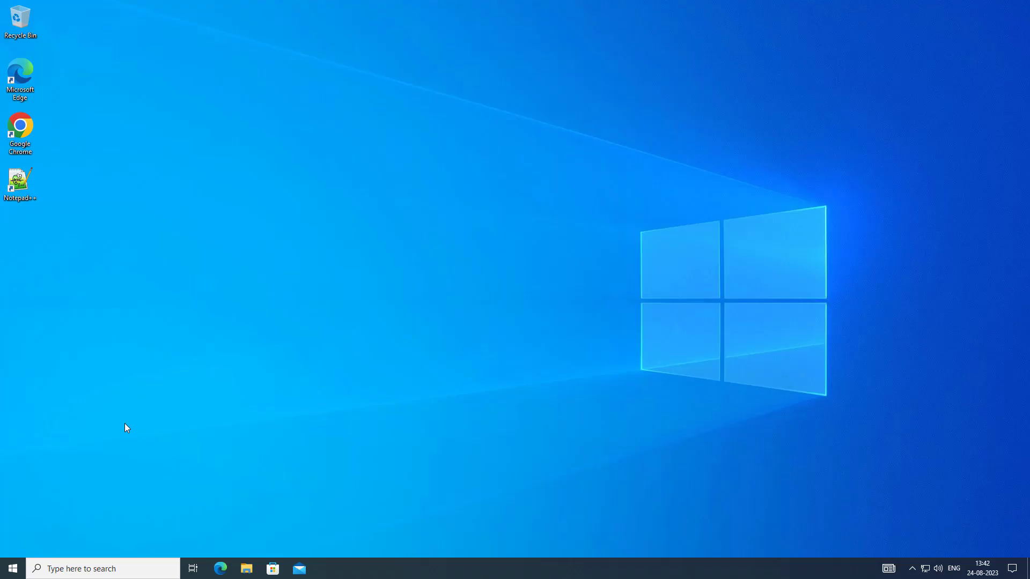
- Try uninstalling Notepad++ from the Settings installed-apps list and dismiss the uninstall error
left_click(13, 568)
left_click(18, 516)
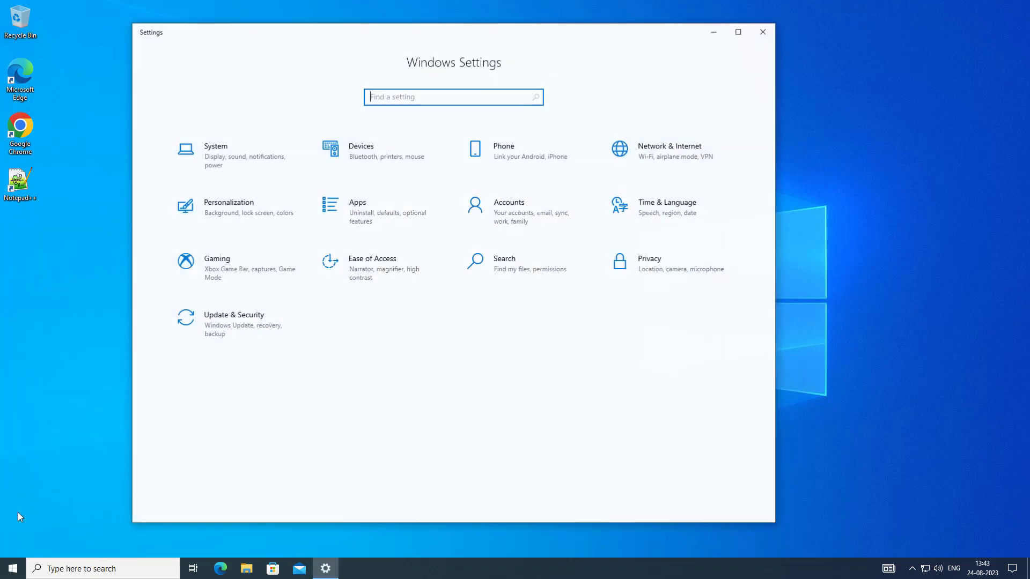
left_click(365, 217)
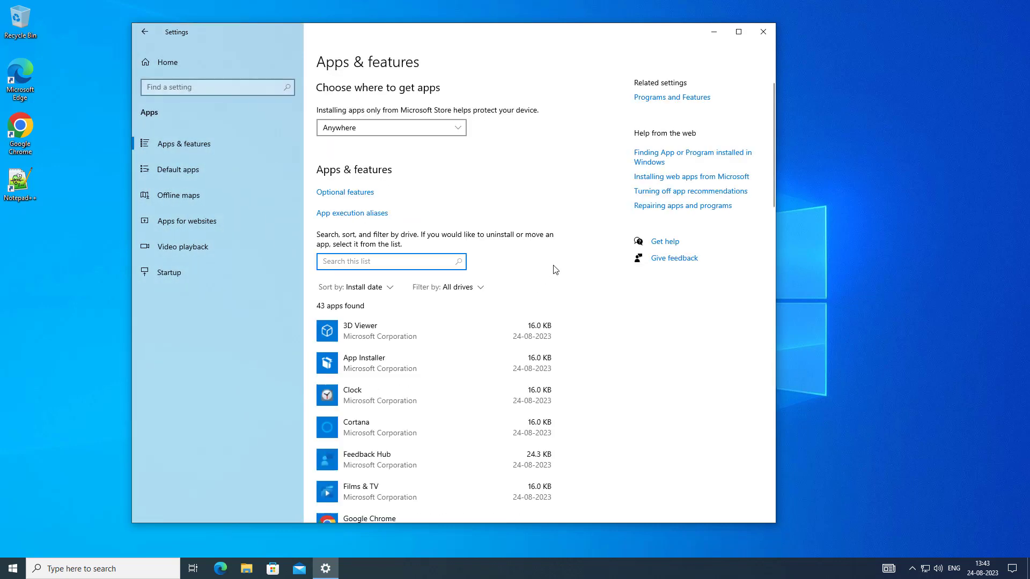
scroll(469, 339, "down", 3)
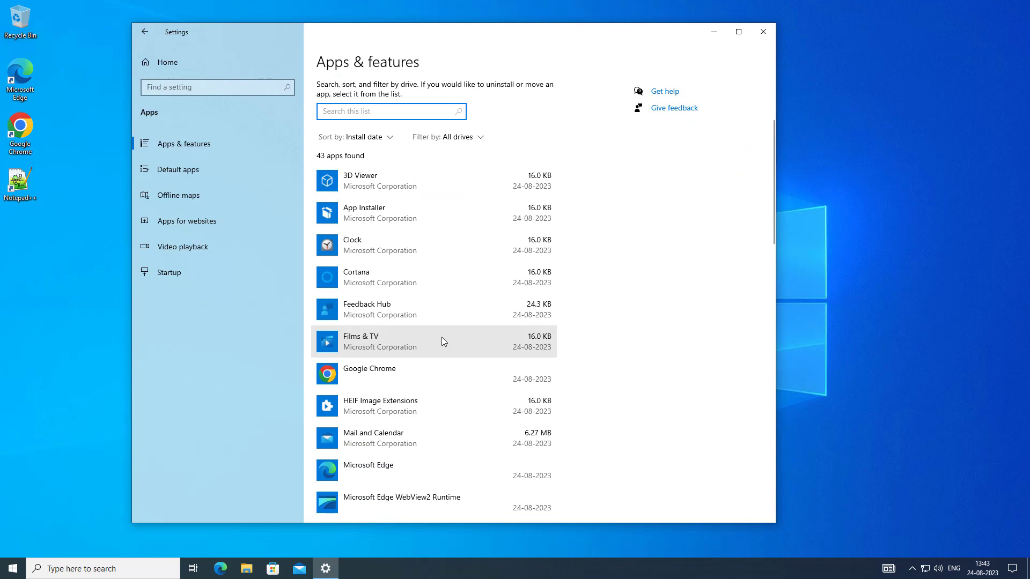
scroll(442, 339, "down", 4)
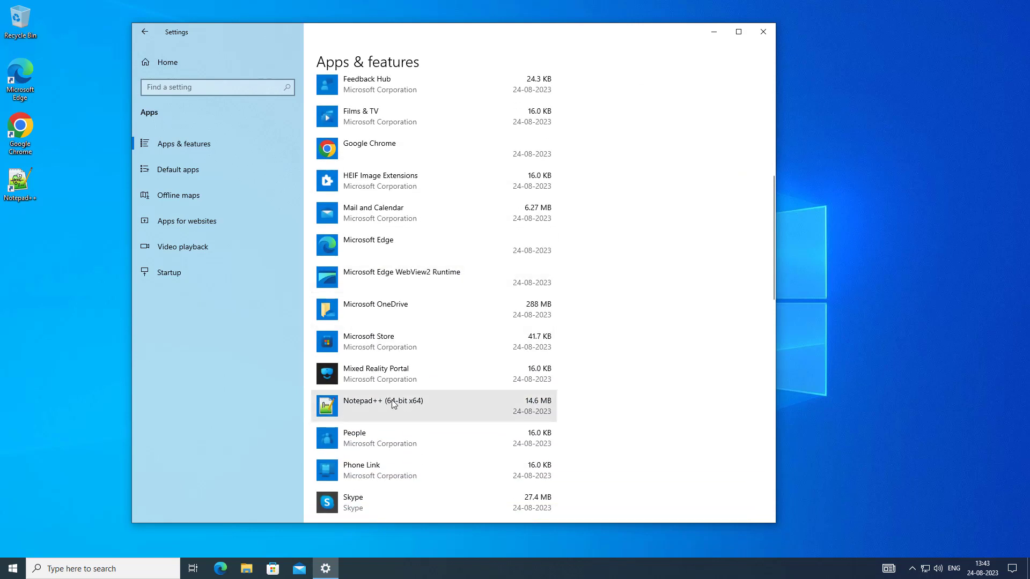
left_click(410, 407)
left_click(537, 454)
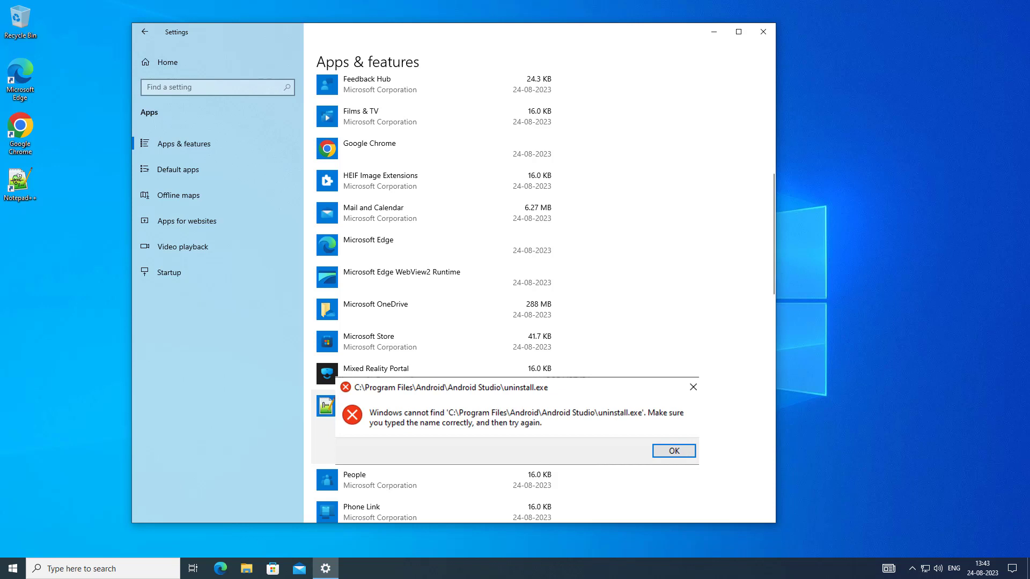
key("Return")
- Search Windows for 'regedit' and run Registry Editor as administrator
left_click(764, 32)
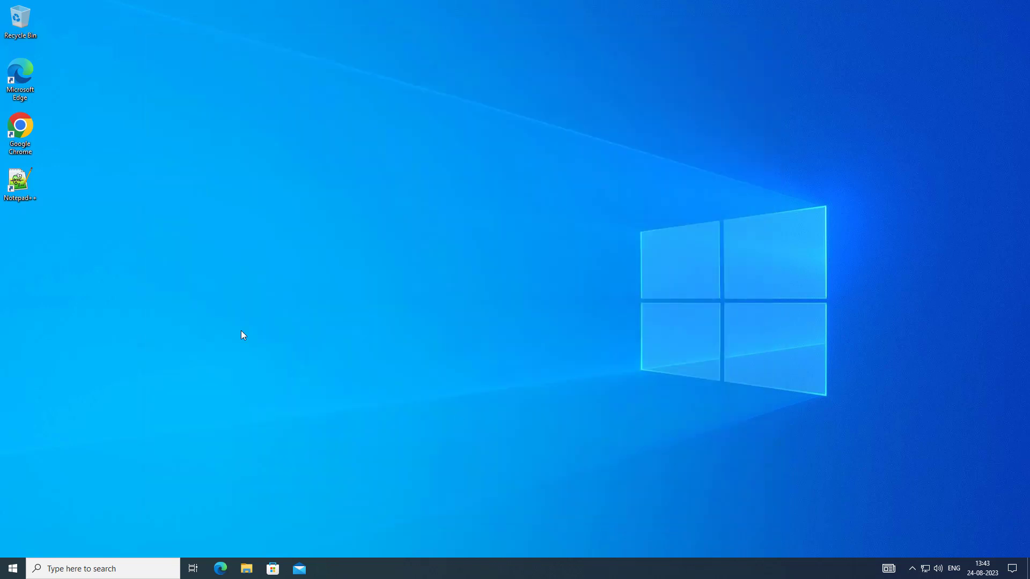
left_click(78, 569)
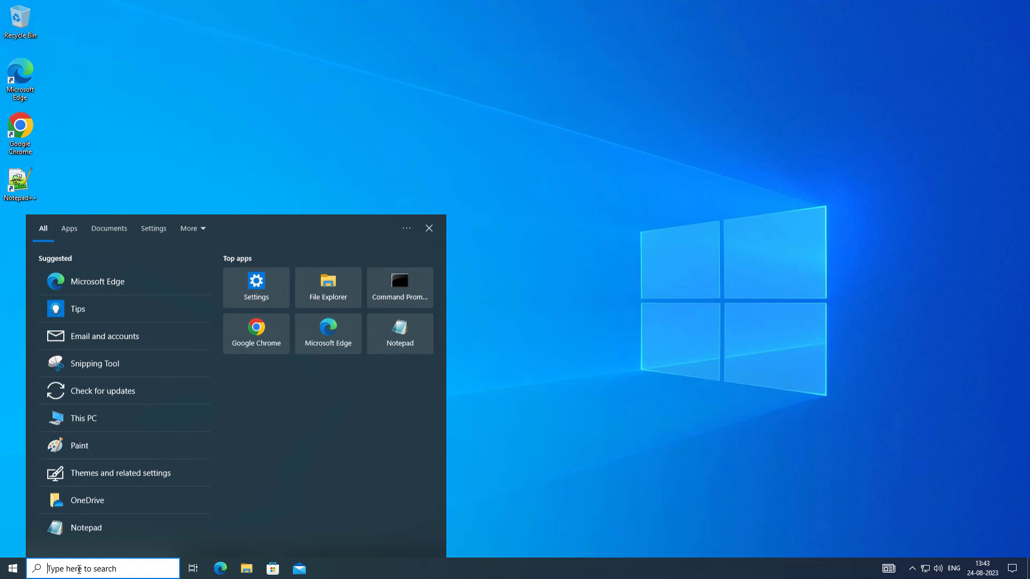
type("regedit")
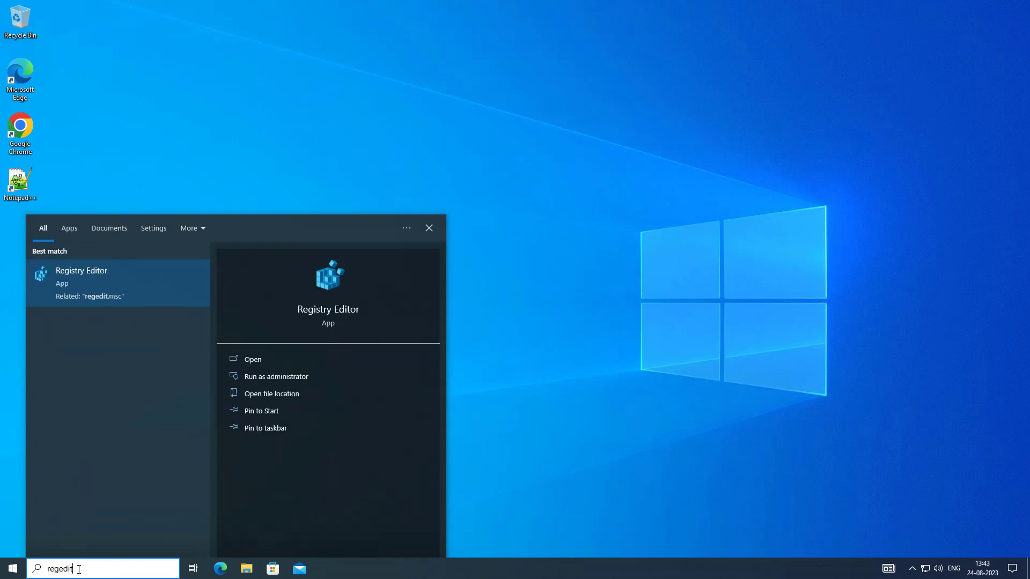
right_click(73, 276)
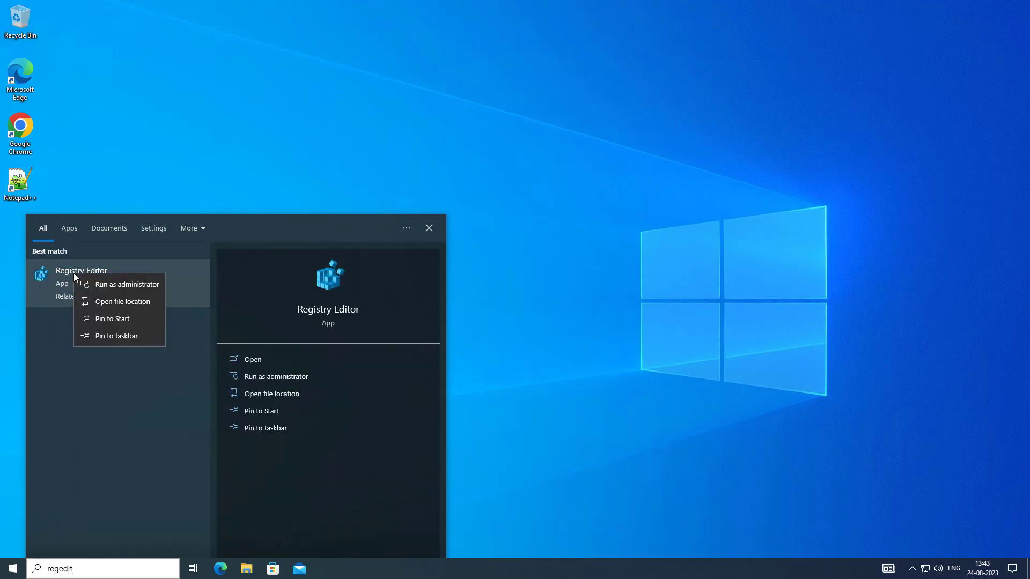
left_click(144, 285)
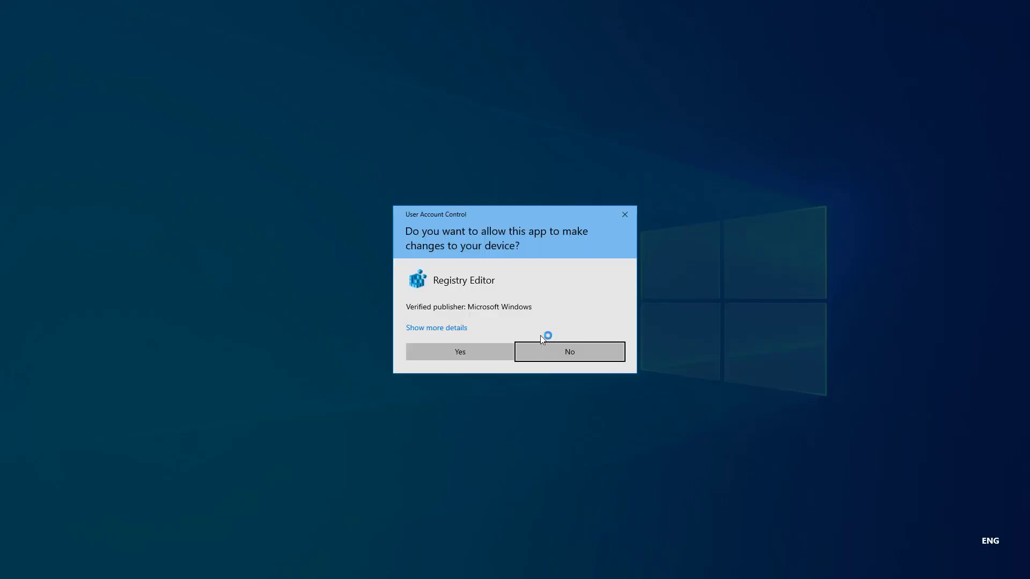
- Approve admin access, maximize Registry Editor, widen the tree, and expand HKLM > SOFTWARE > WOW6432Node
left_click(479, 343)
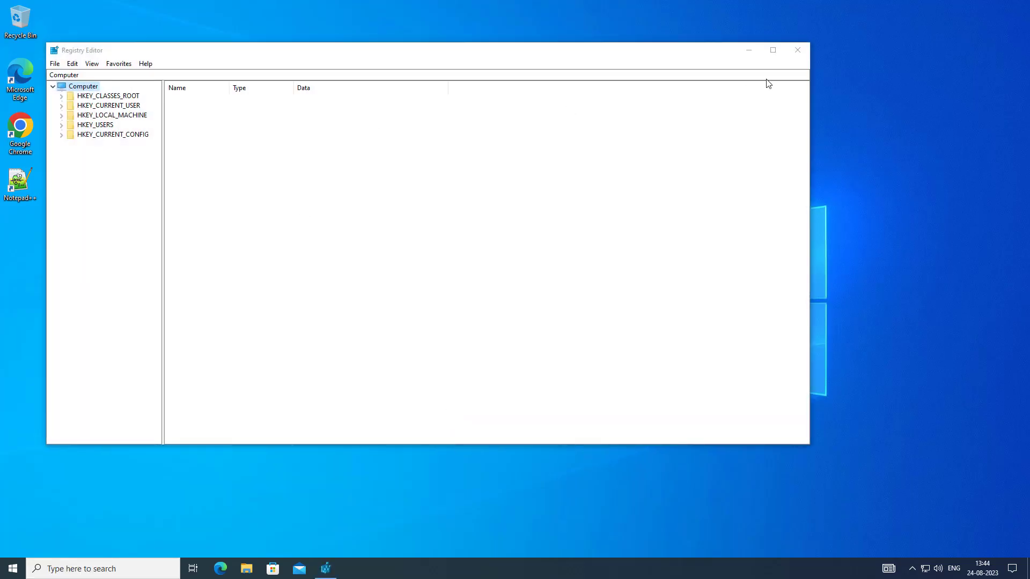
left_click(772, 50)
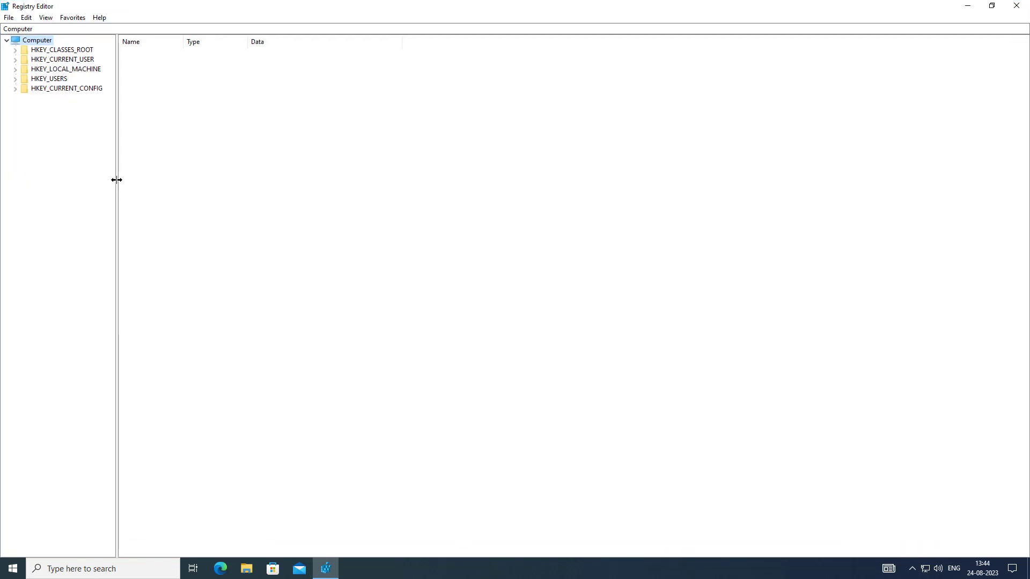
left_click_drag(115, 179, 177, 180)
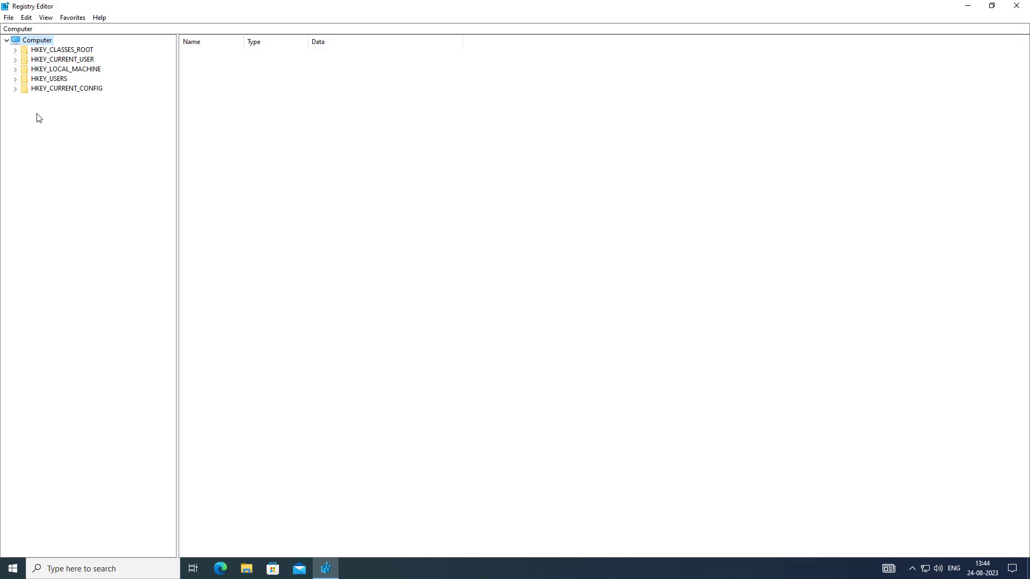
left_click(89, 73)
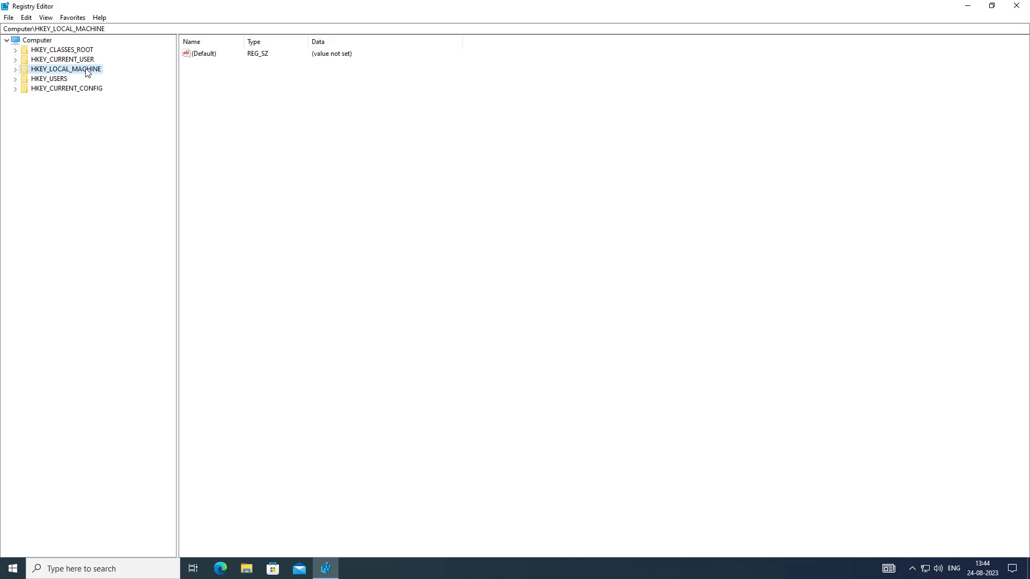
left_click(17, 70)
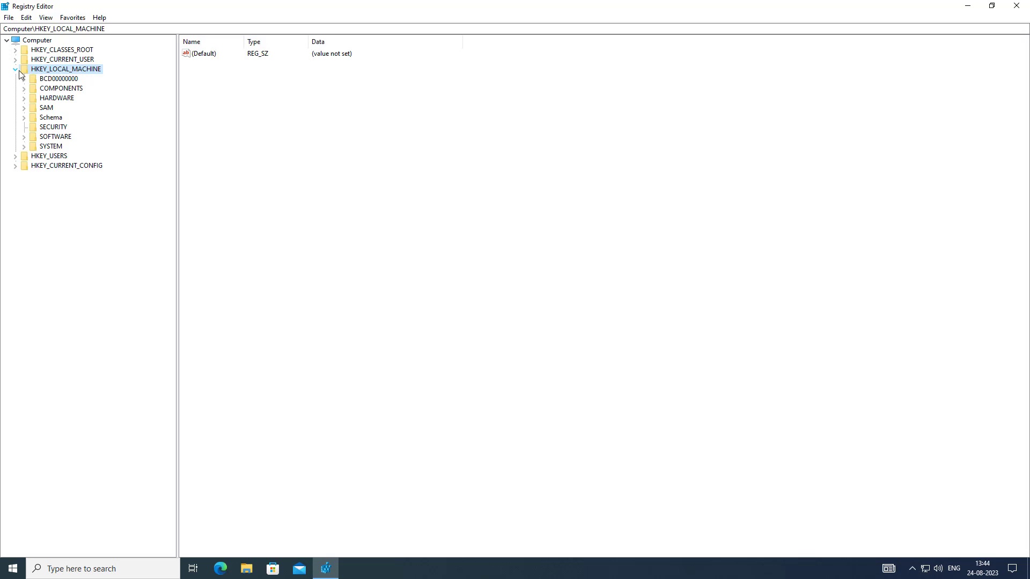
left_click(64, 139)
left_click(23, 137)
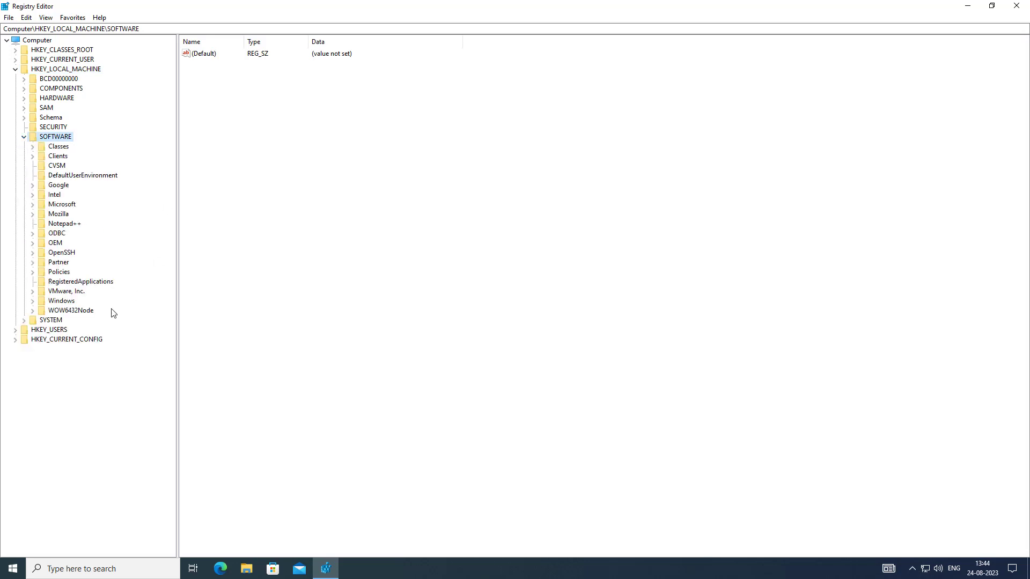
left_click(74, 312)
left_click(33, 311)
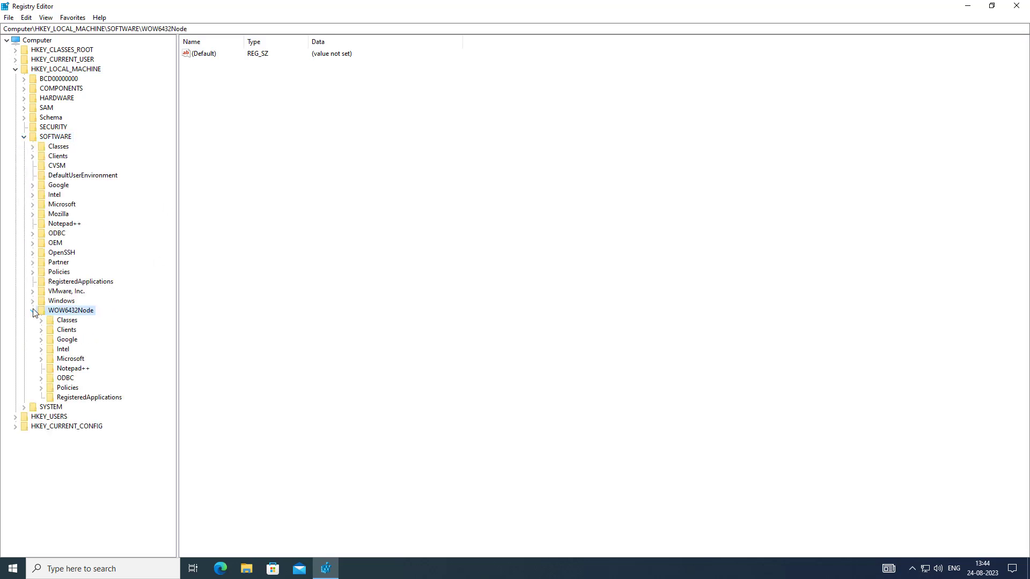
- Drill into Microsoft > Windows > CurrentVersion under WOW6432Node and select the Uninstall key
left_click(70, 360)
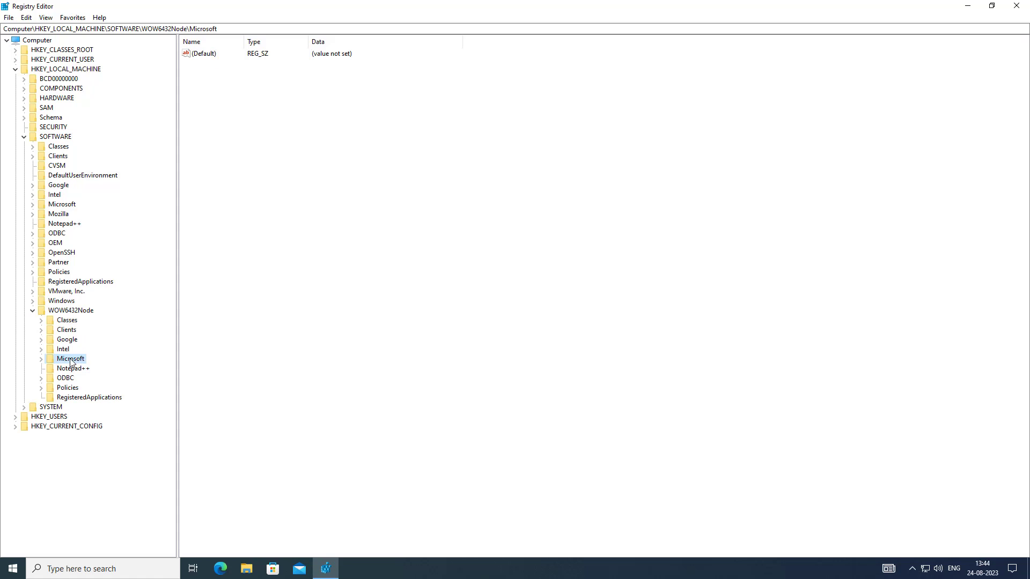
left_click(42, 360)
scroll(94, 429, "down", 15)
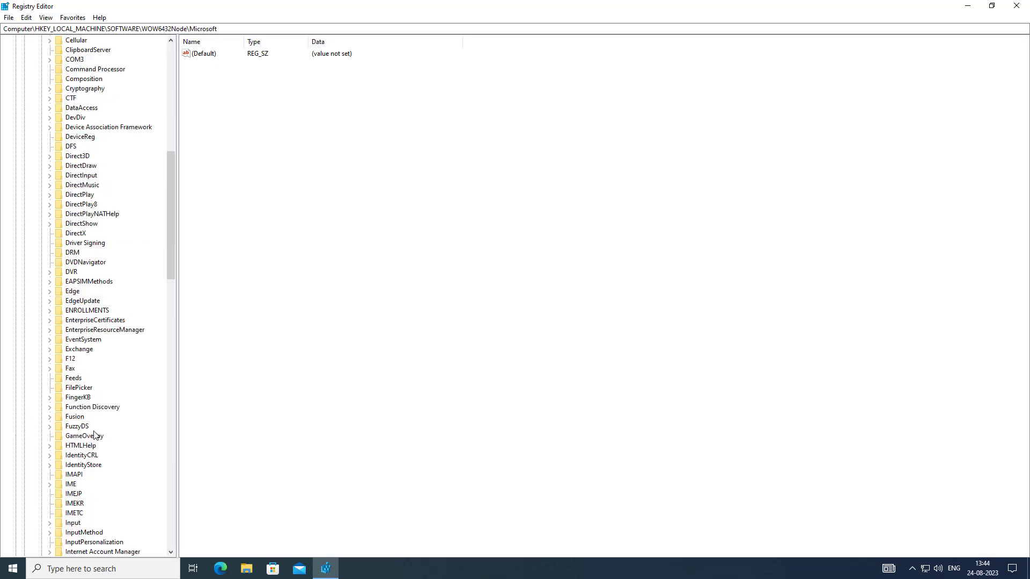
scroll(98, 455, "down", 20)
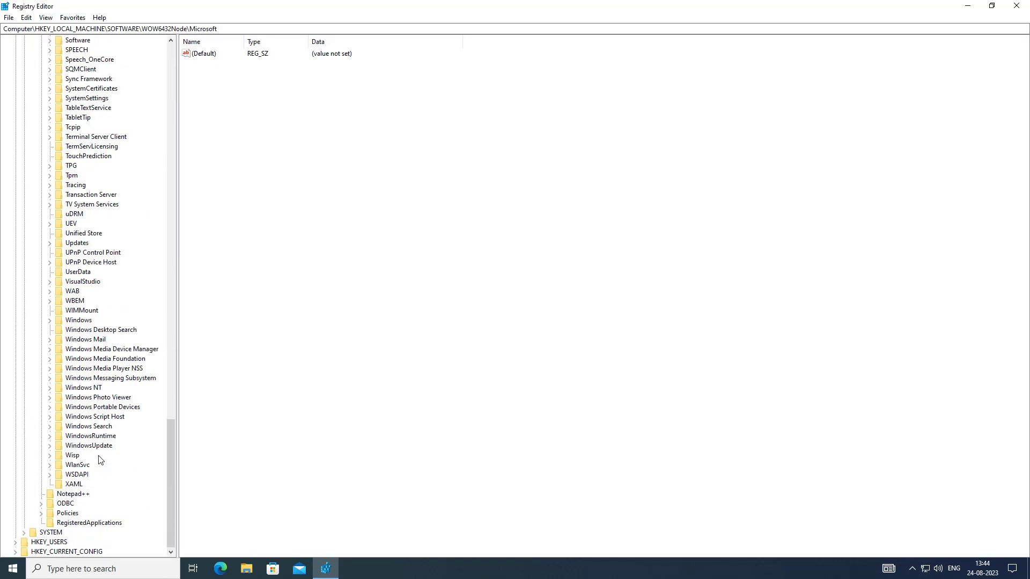
left_click(80, 321)
left_click(50, 320)
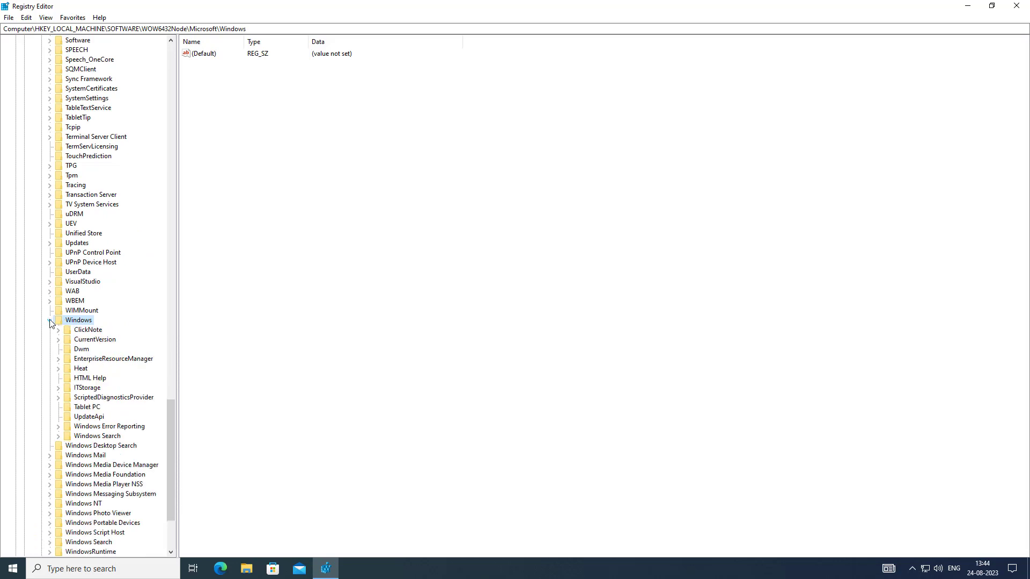
left_click(92, 341)
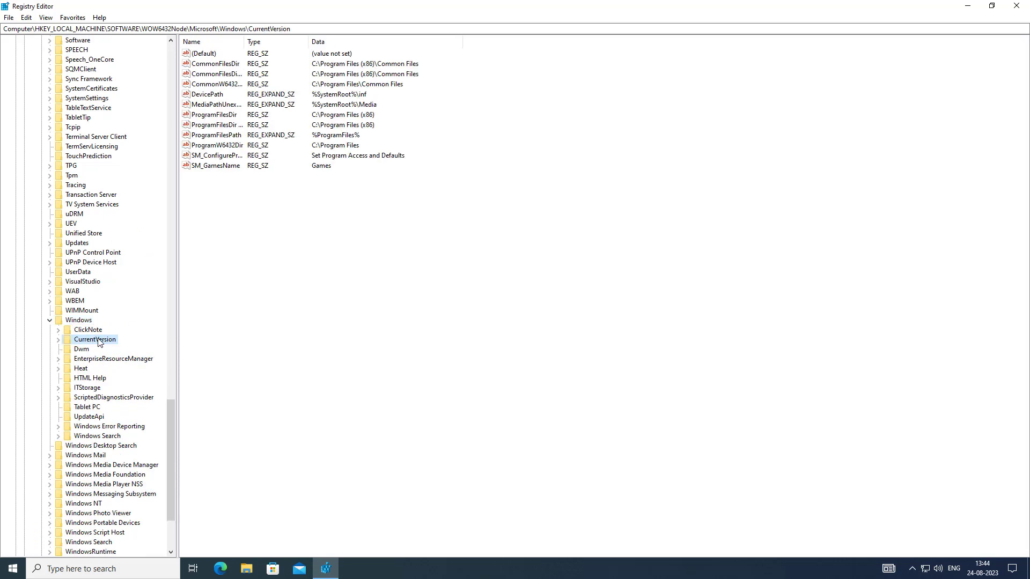
left_click(58, 340)
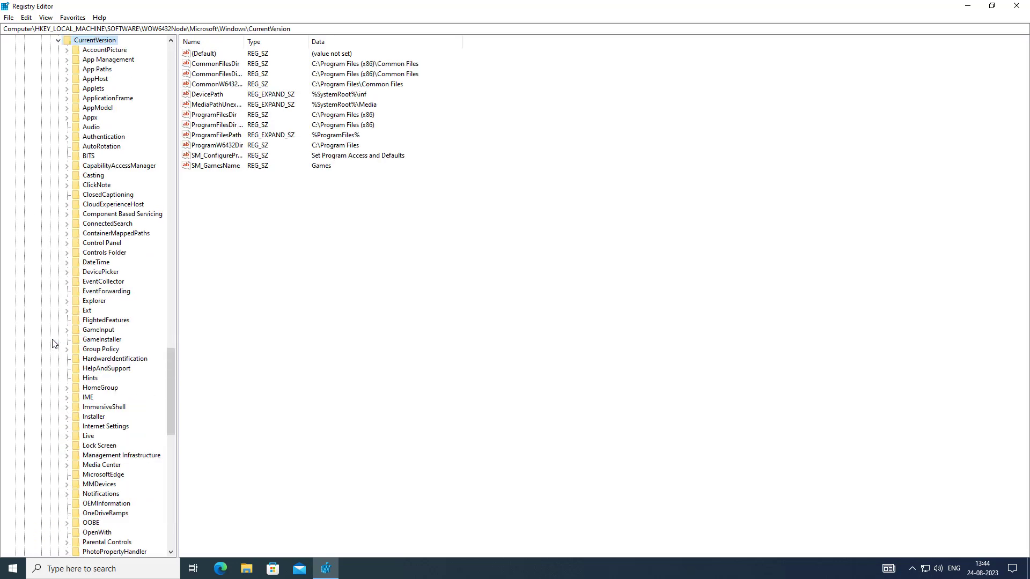
left_click(101, 341)
scroll(100, 341, "down", 18)
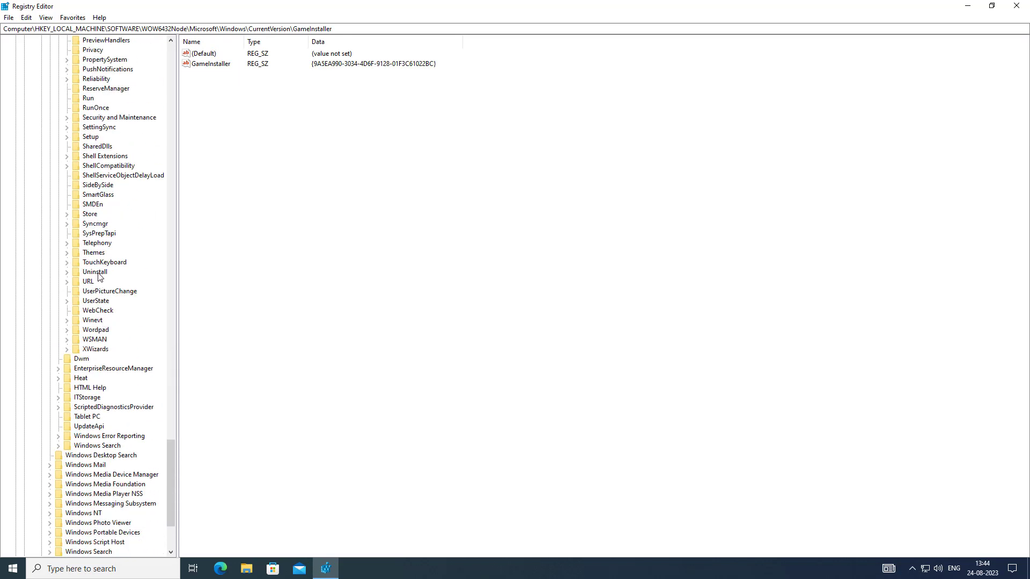
left_click(98, 272)
- Expand the WOW6432Node Uninstall key and inspect its first four GUID-named entries
left_click(66, 273)
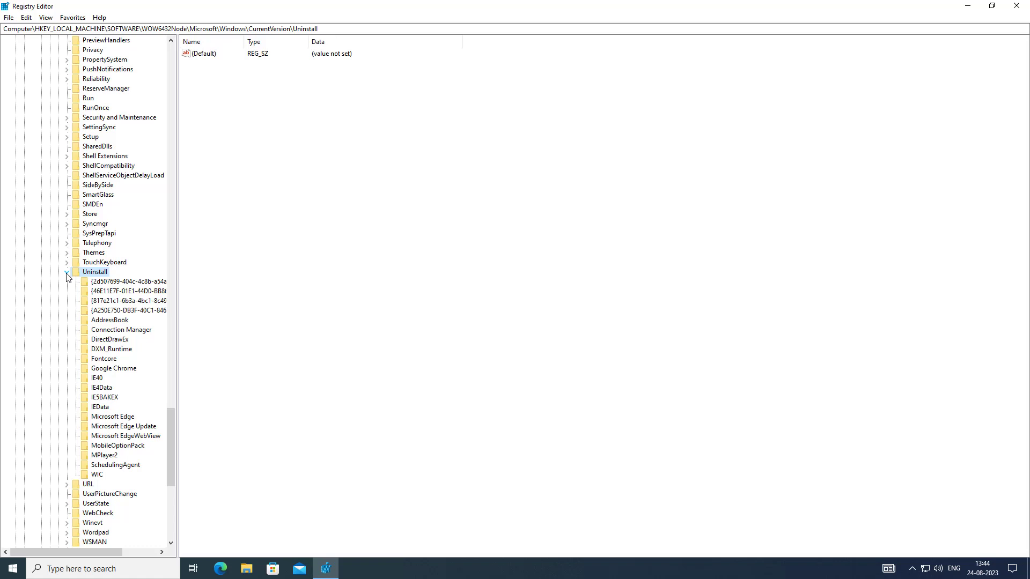
left_click_drag(177, 309, 221, 310)
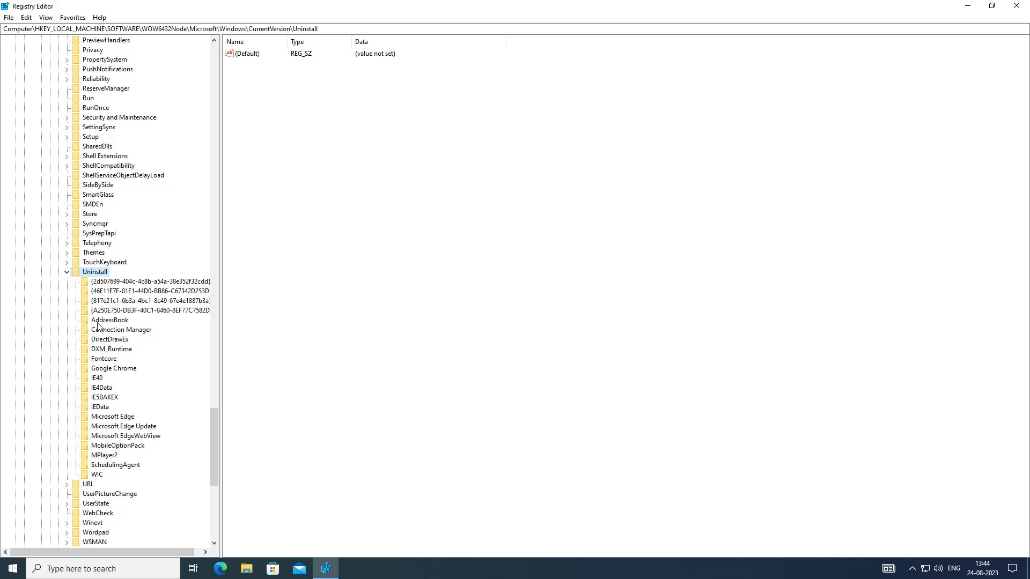
left_click(139, 282)
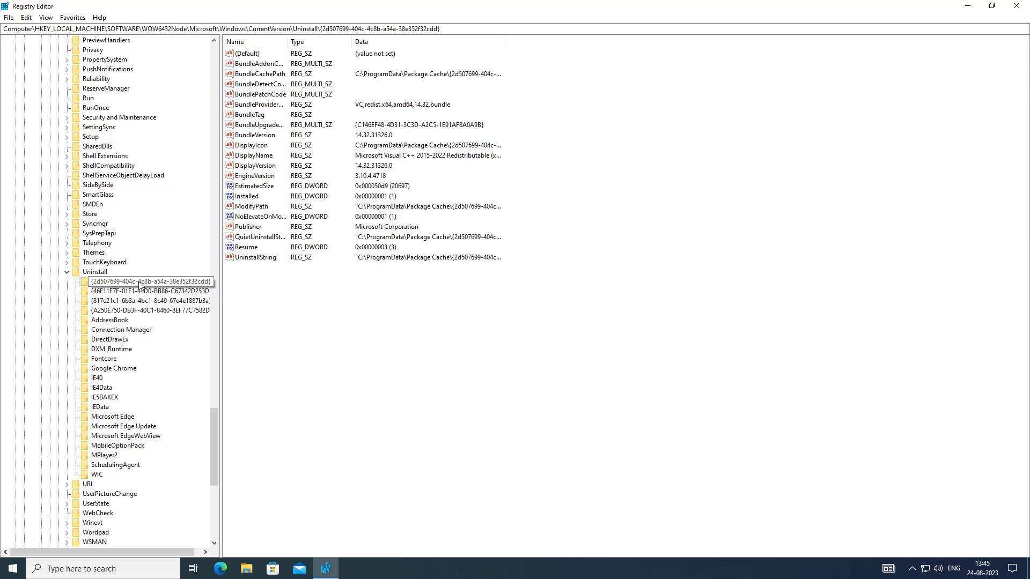
left_click(143, 292)
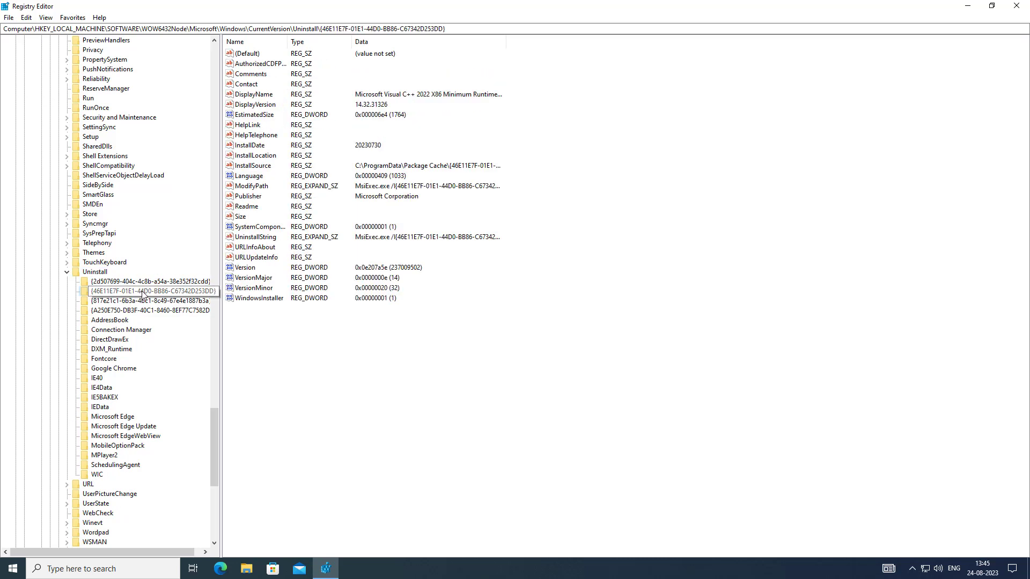
left_click(144, 302)
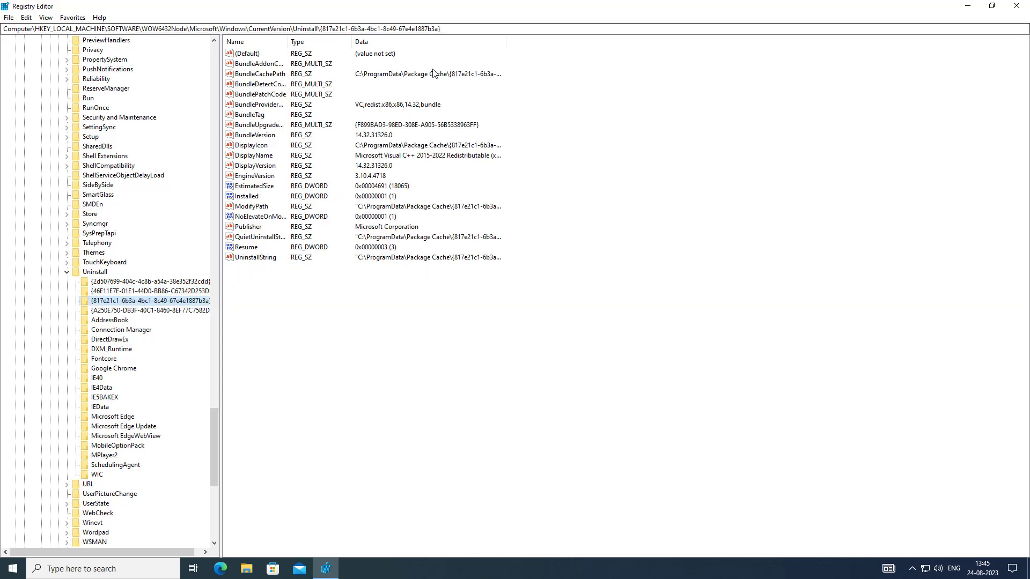
left_click(145, 311)
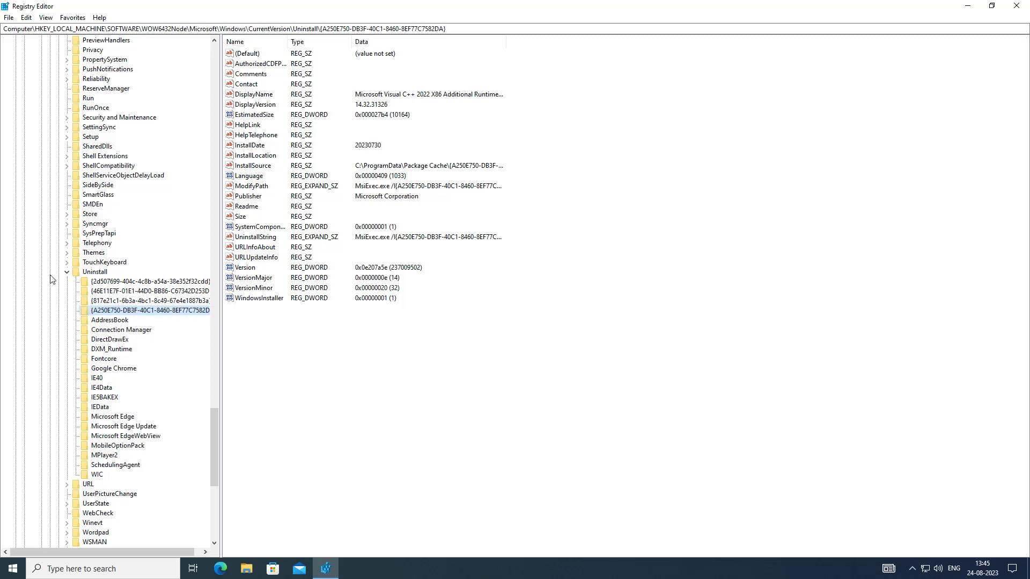
- Collapse Uninstall, CurrentVersion, Windows, Microsoft, WOW6432Node, SOFTWARE and HKEY_LOCAL_MACHINE
left_click(67, 272)
left_click_drag(215, 474, 223, 328)
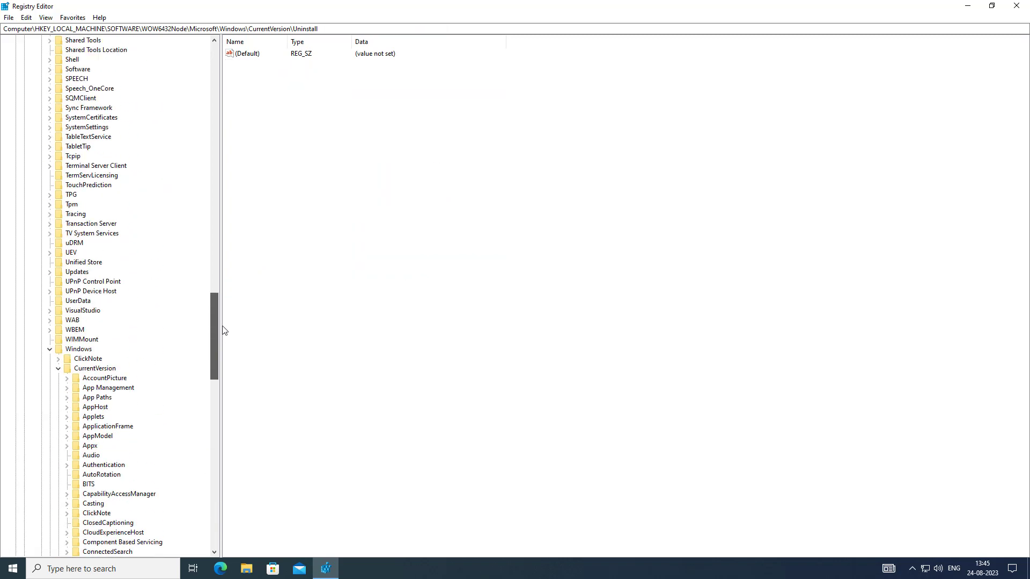
left_click(57, 368)
left_click(49, 349)
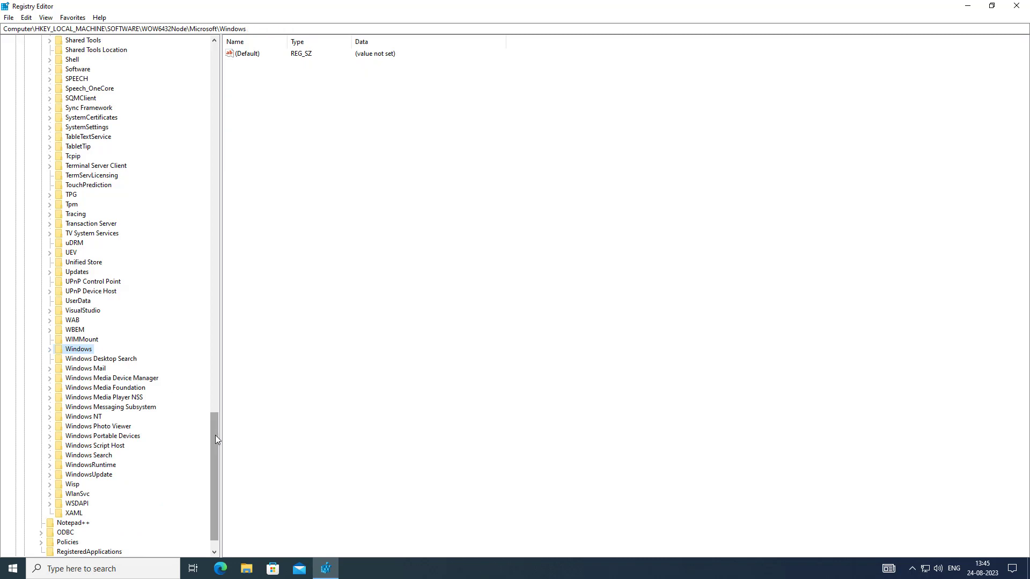
left_click_drag(214, 435, 216, 29)
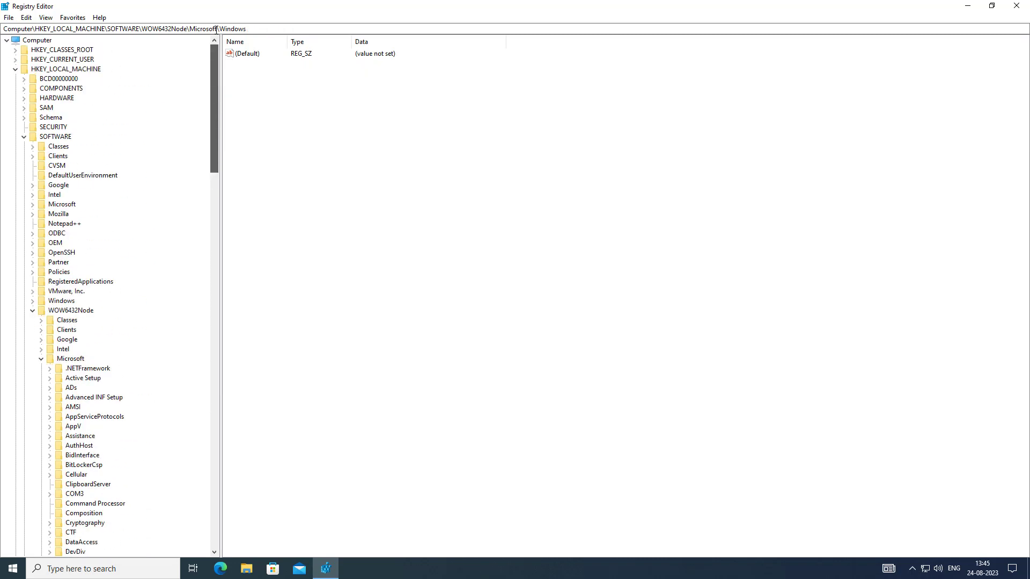
left_click(40, 358)
left_click(32, 310)
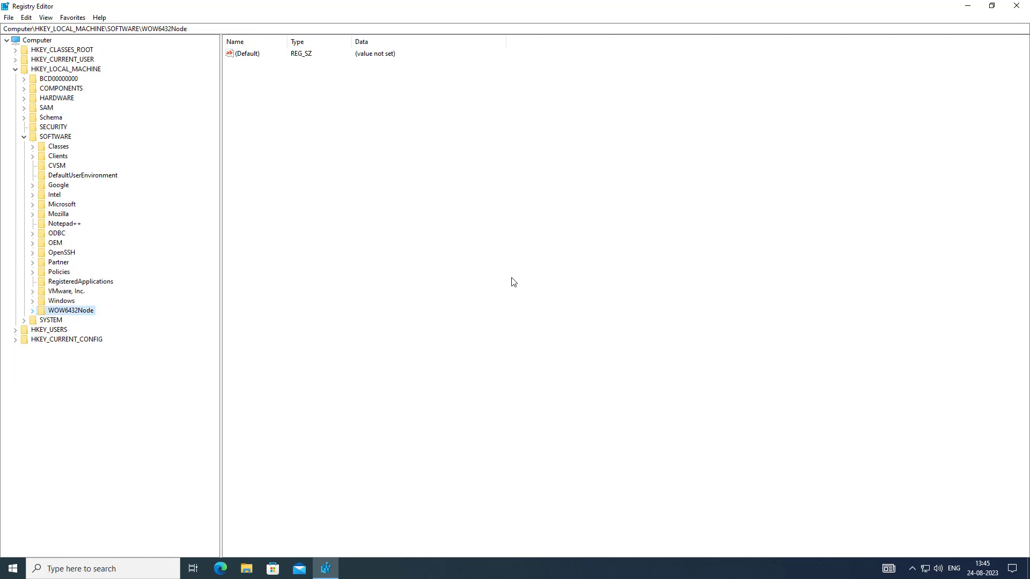
left_click(23, 137)
key("Left")
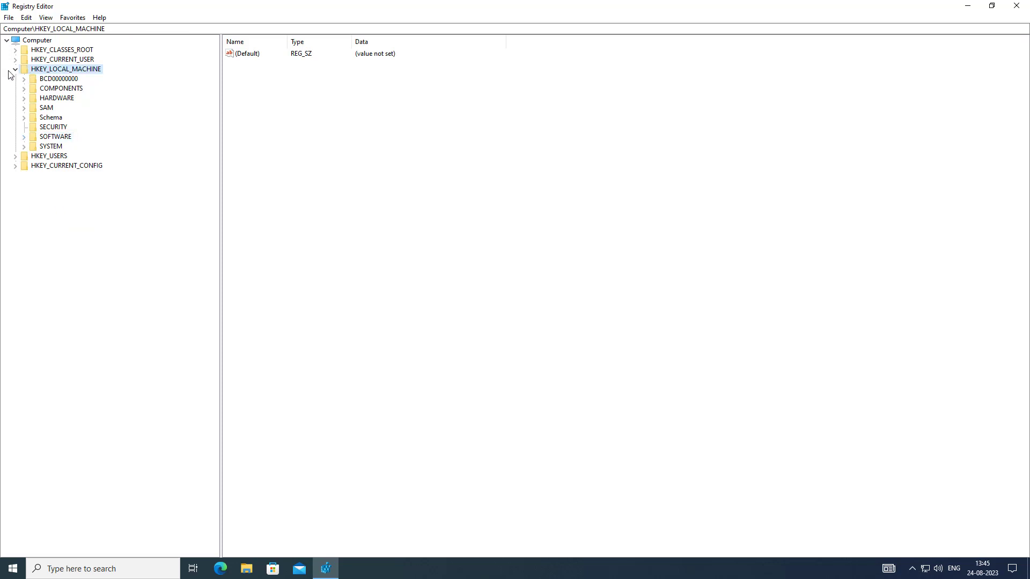
left_click(16, 69)
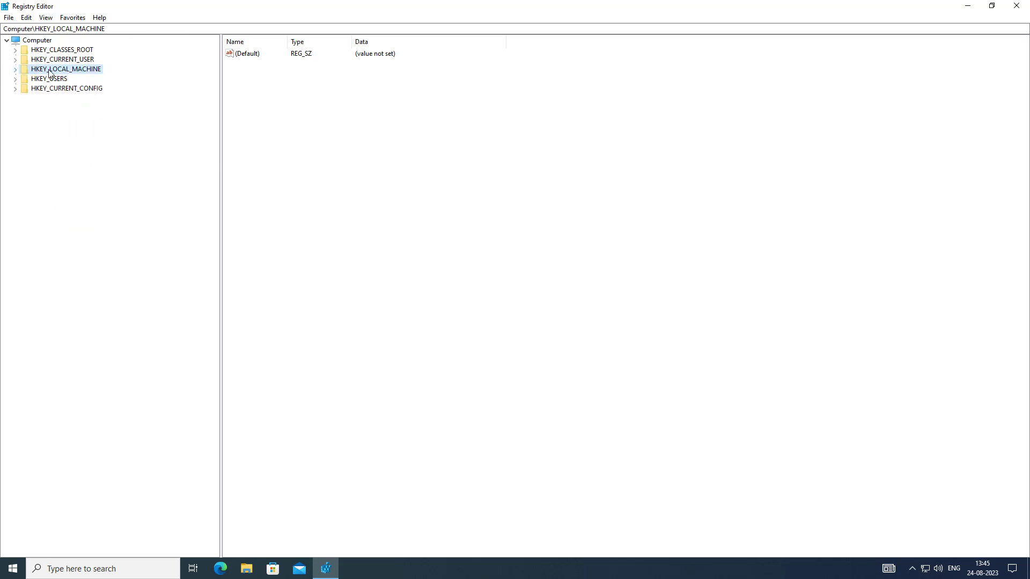
- Expand HKEY_LOCAL_MACHINE > SOFTWARE > Microsoft in the key tree
left_click(15, 69)
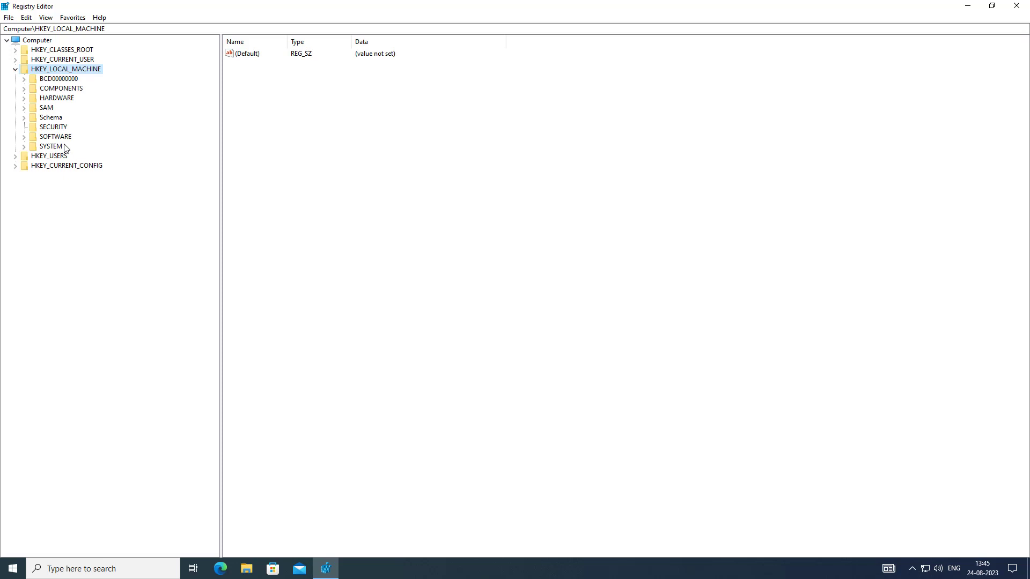
left_click(66, 136)
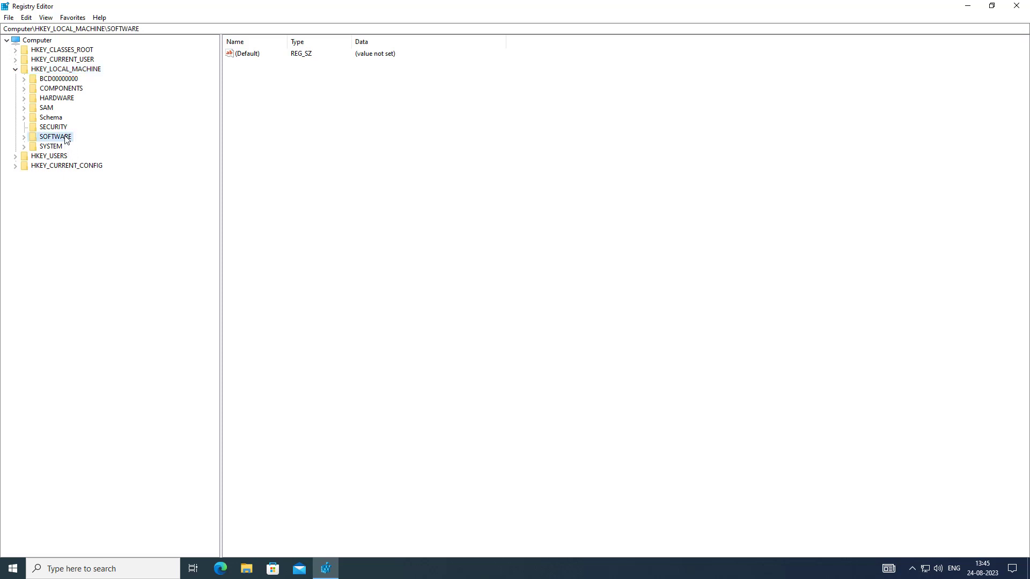
left_click(24, 137)
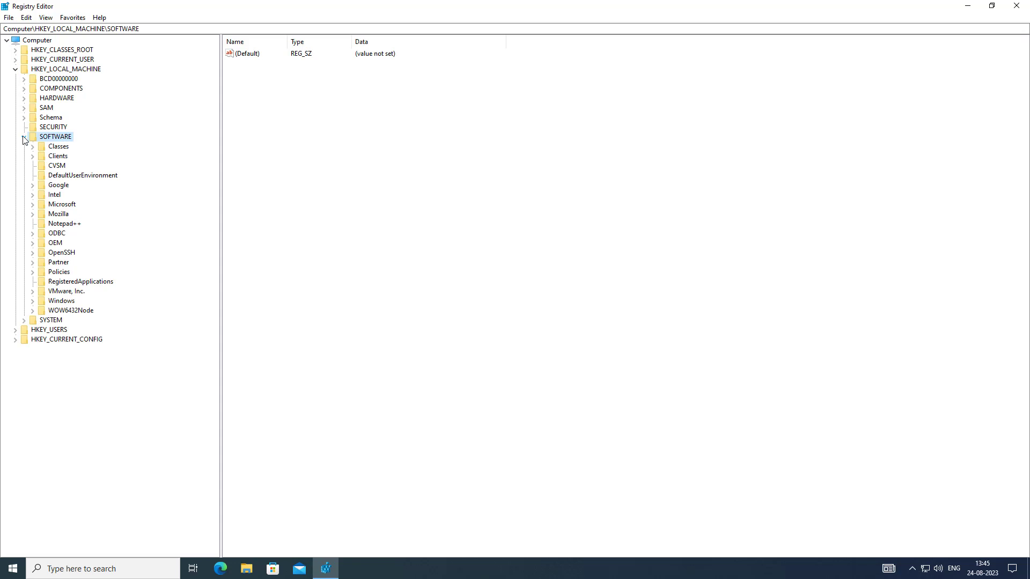
left_click(60, 205)
left_click(33, 204)
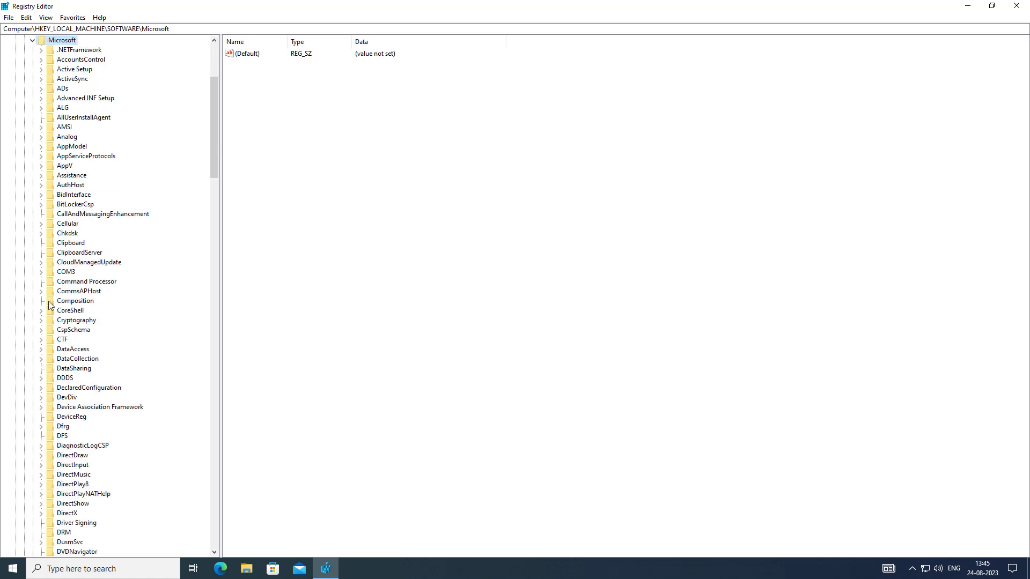
scroll(86, 418, "down", 15)
scroll(89, 460, "down", 20)
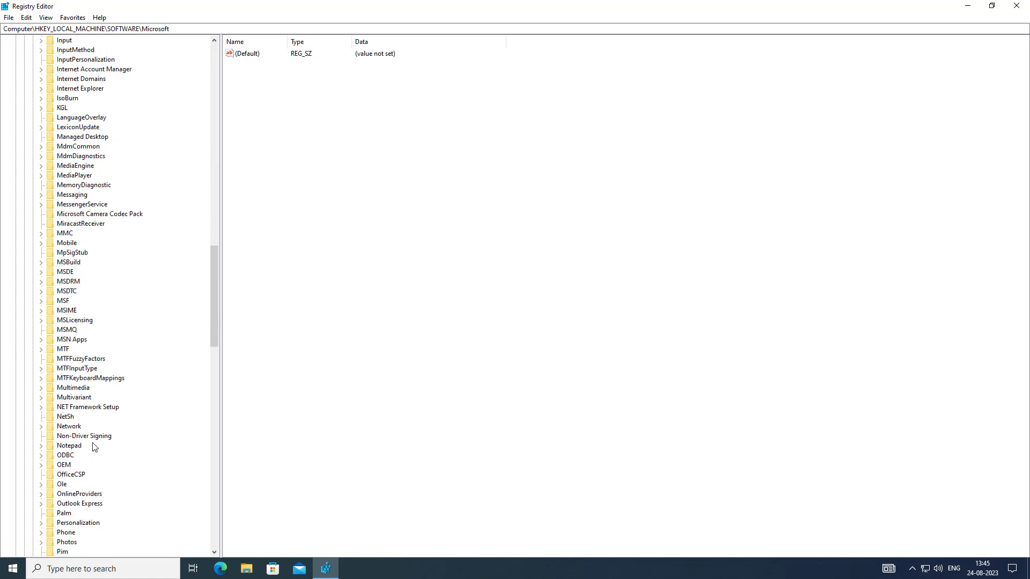
scroll(92, 451, "down", 14)
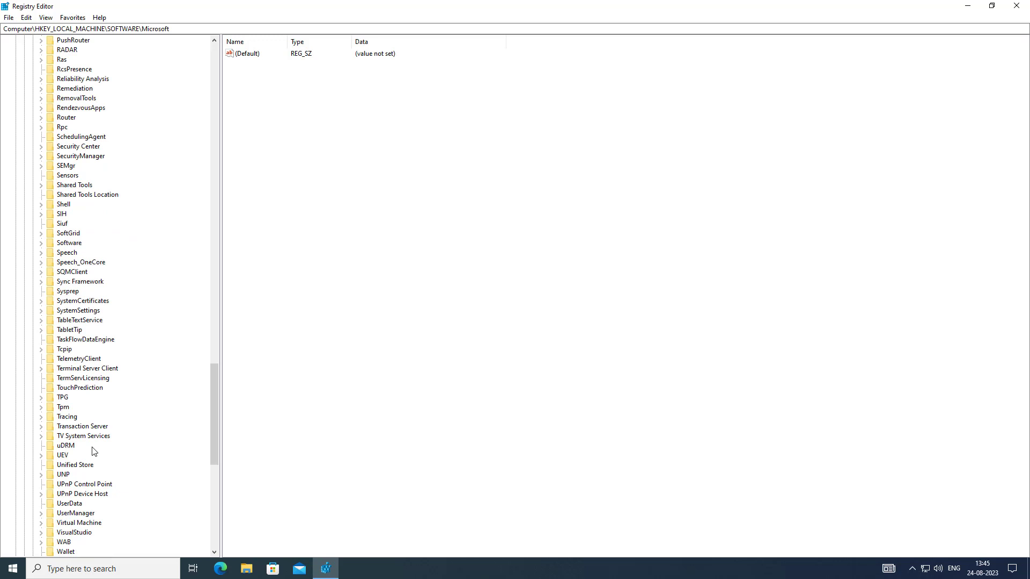
- Expand Windows > CurrentVersion > Uninstall so the Notepad++ subkey is listed
left_click(69, 409)
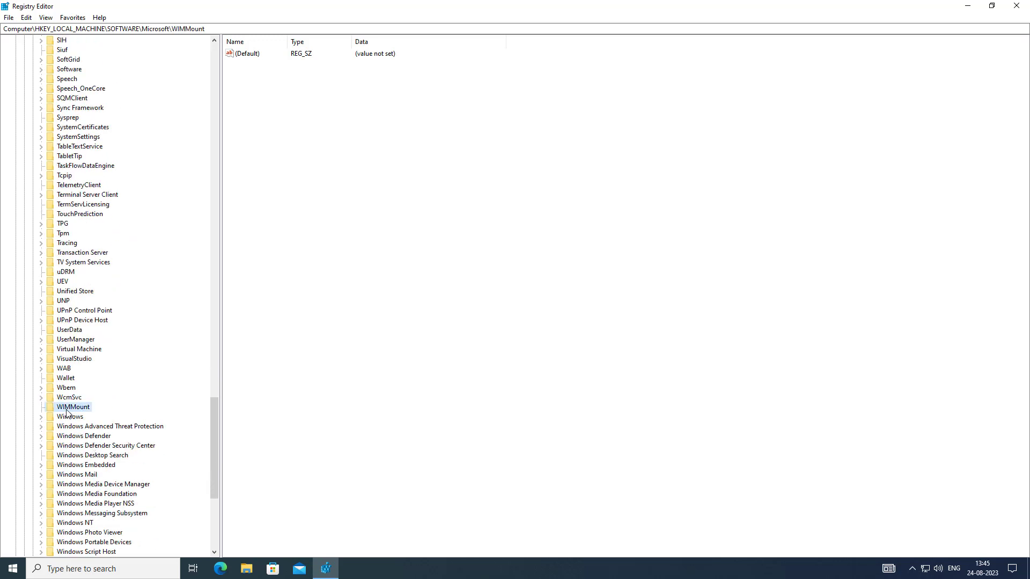
left_click(69, 417)
left_click(43, 418)
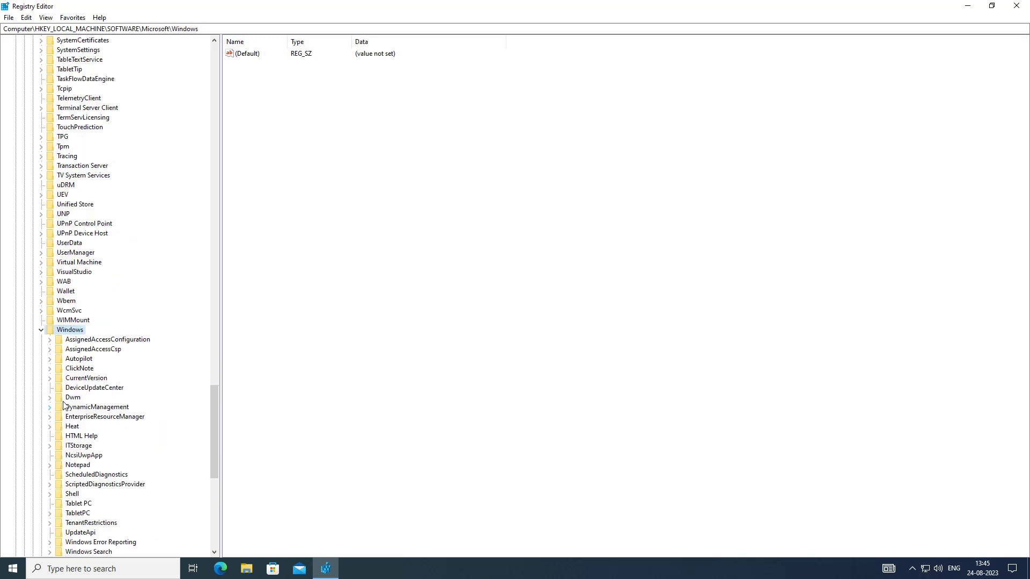
left_click(86, 378)
left_click(50, 378)
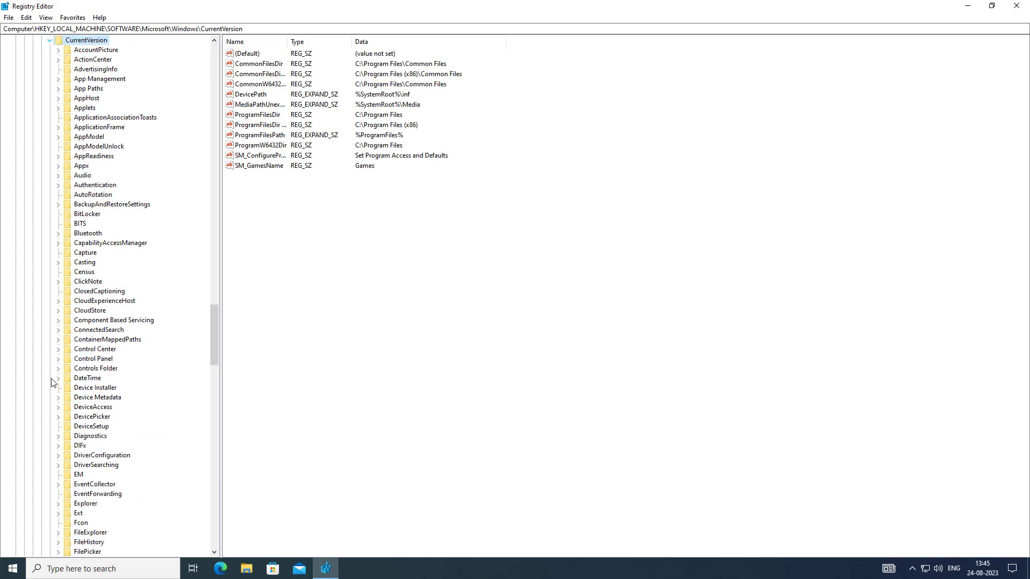
scroll(107, 432, "down", 1)
scroll(107, 432, "down", 14)
scroll(95, 450, "down", 20)
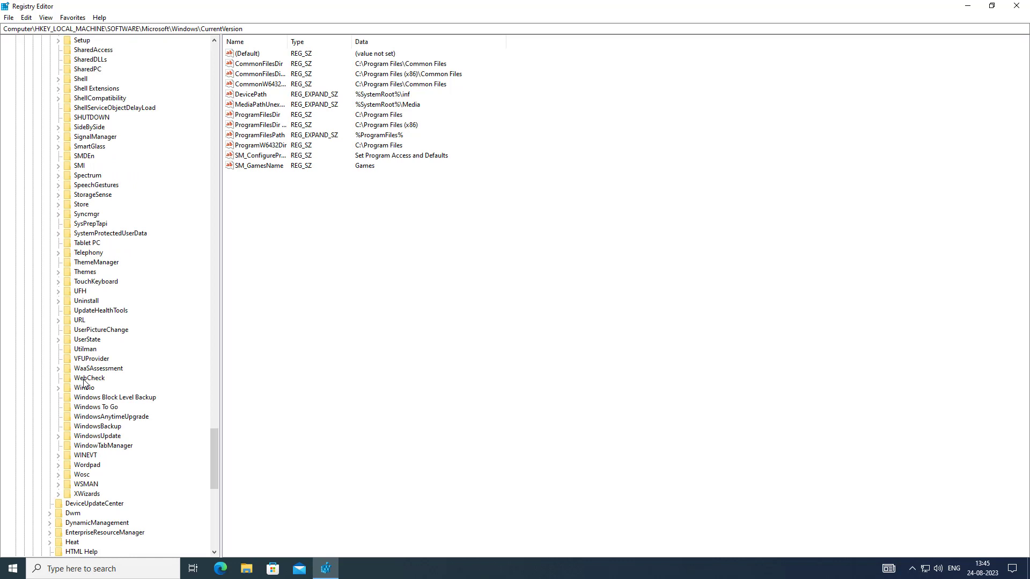
left_click(90, 300)
left_click(59, 302)
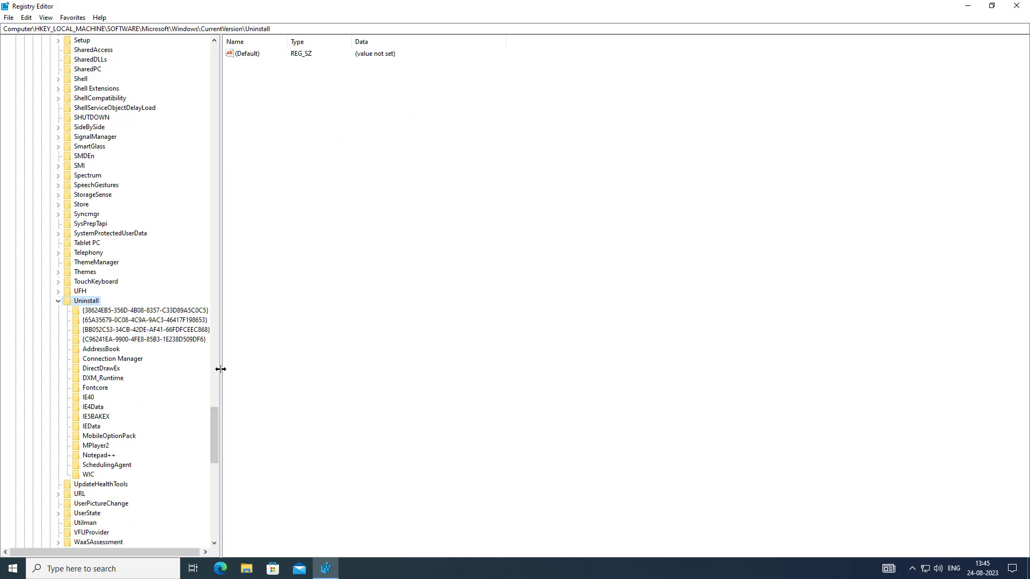
- Delete the Notepad++ subkey under HKLM\...\CurrentVersion\Uninstall and confirm the deletion
left_click_drag(221, 369, 254, 369)
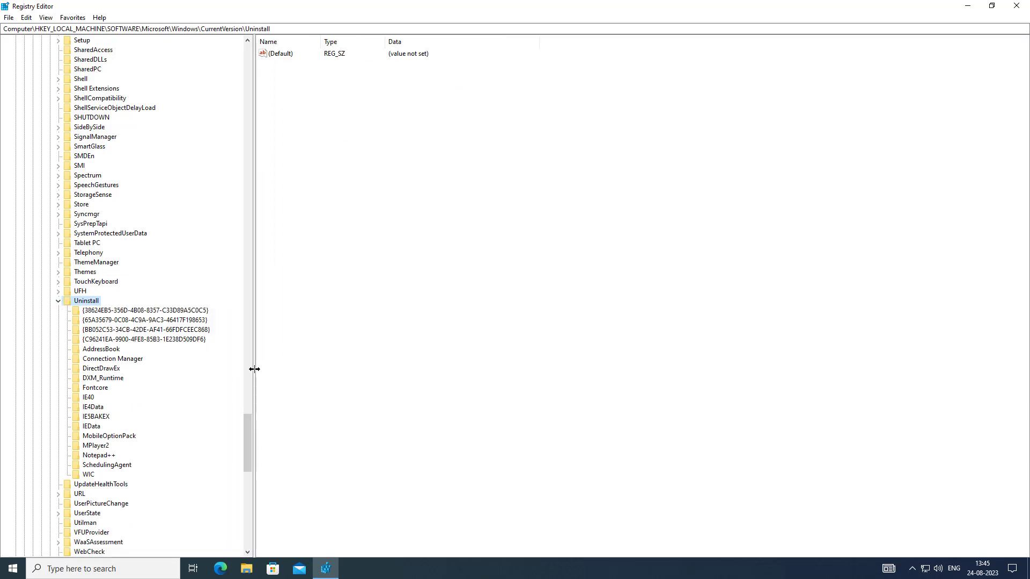
left_click(98, 457)
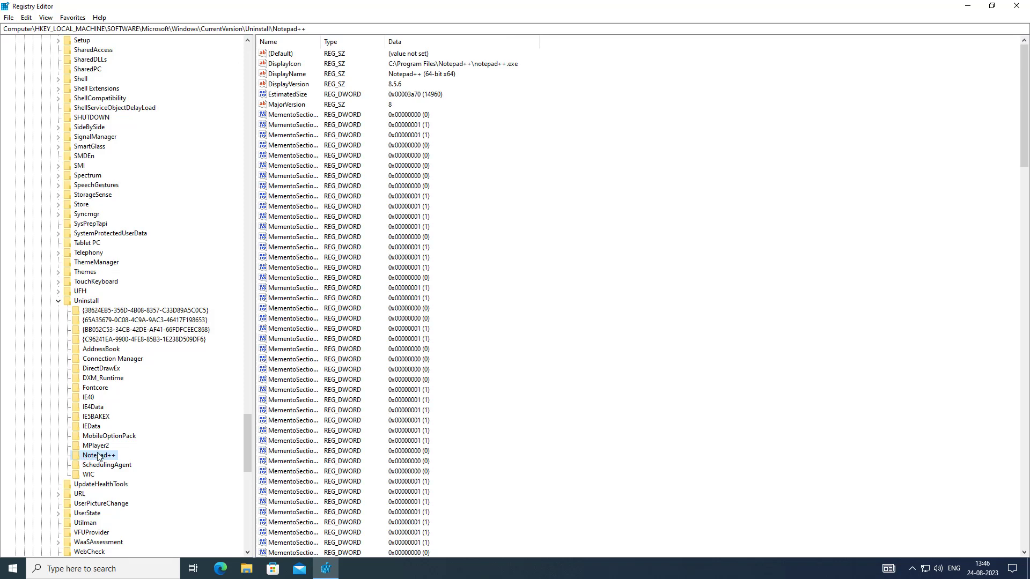
right_click(111, 456)
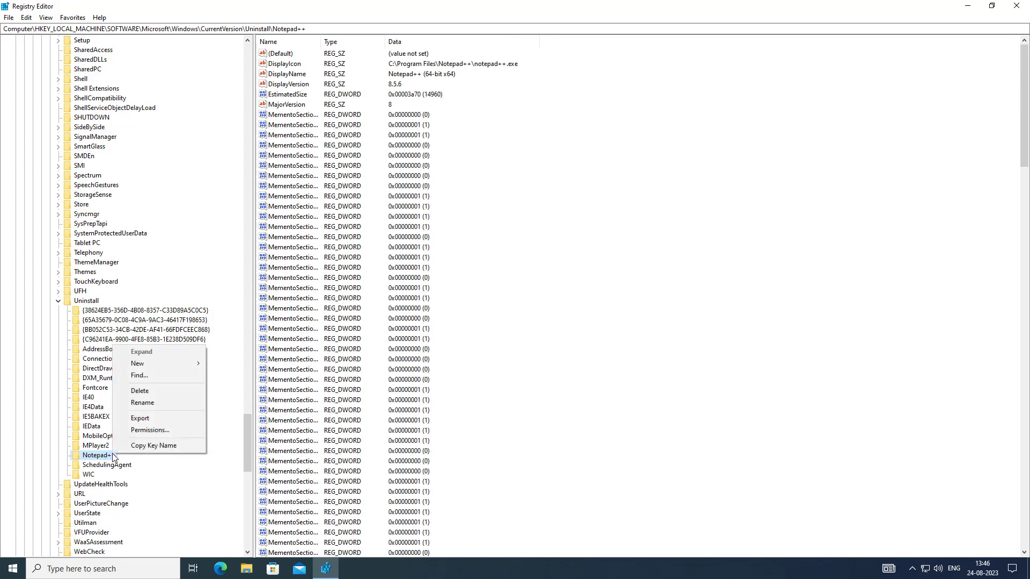
left_click(160, 393)
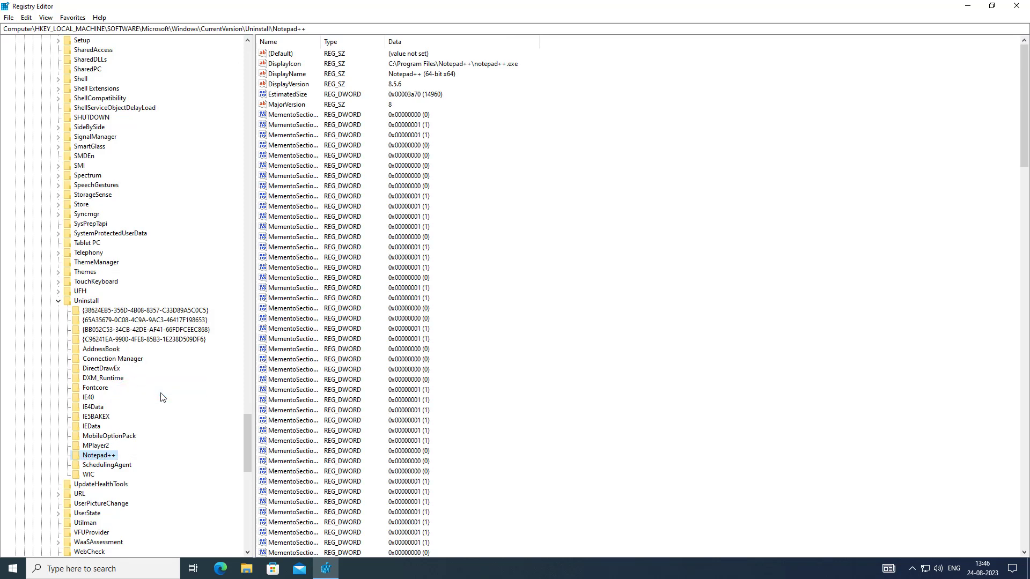
left_click(566, 285)
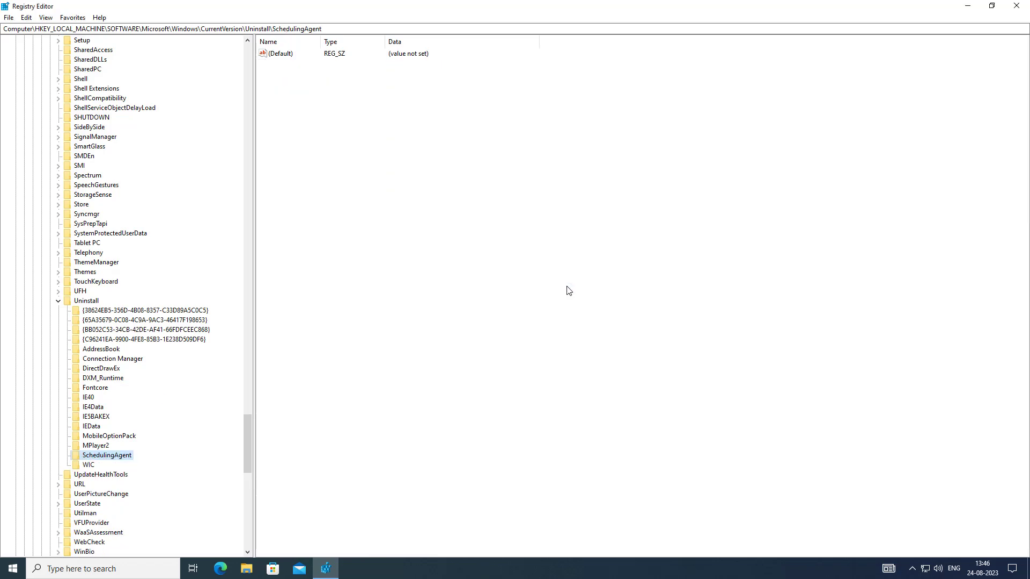
- Collapse Uninstall, Microsoft, SOFTWARE and HKEY_LOCAL_MACHINE, then close Registry Editor
left_click(59, 302)
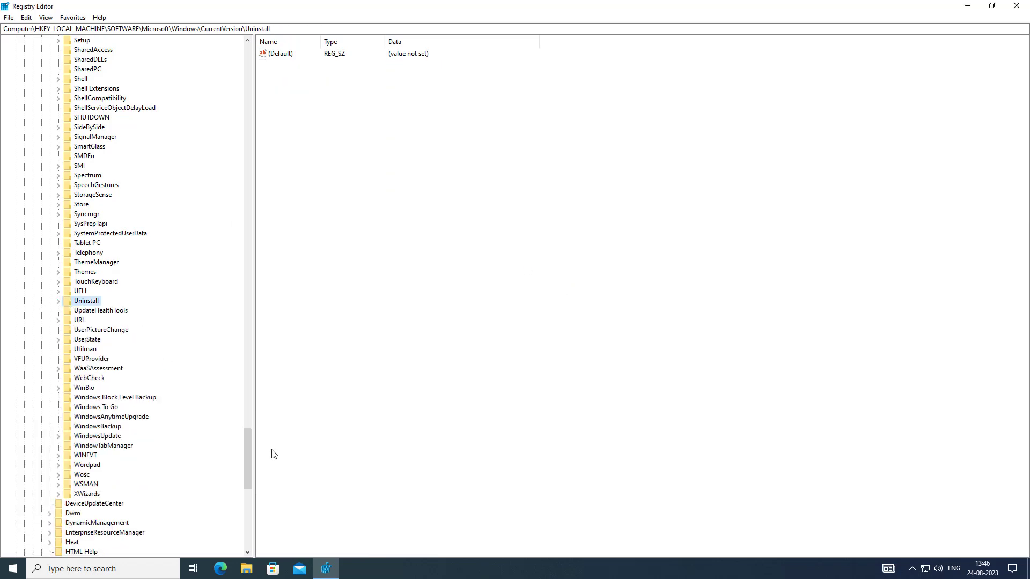
left_click_drag(250, 460, 258, 60)
left_click(33, 204)
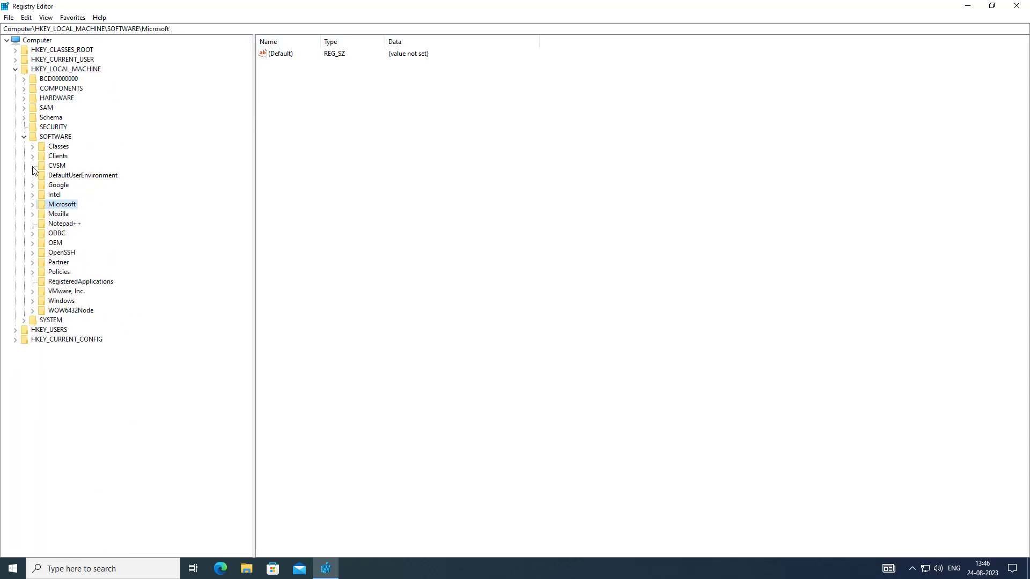
left_click(24, 136)
left_click(15, 69)
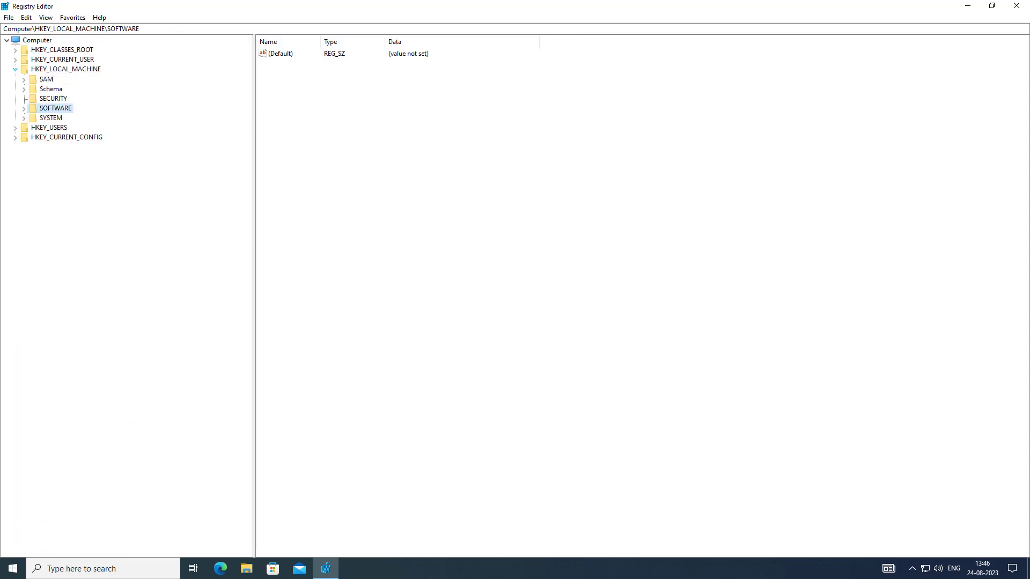
left_click(1016, 5)
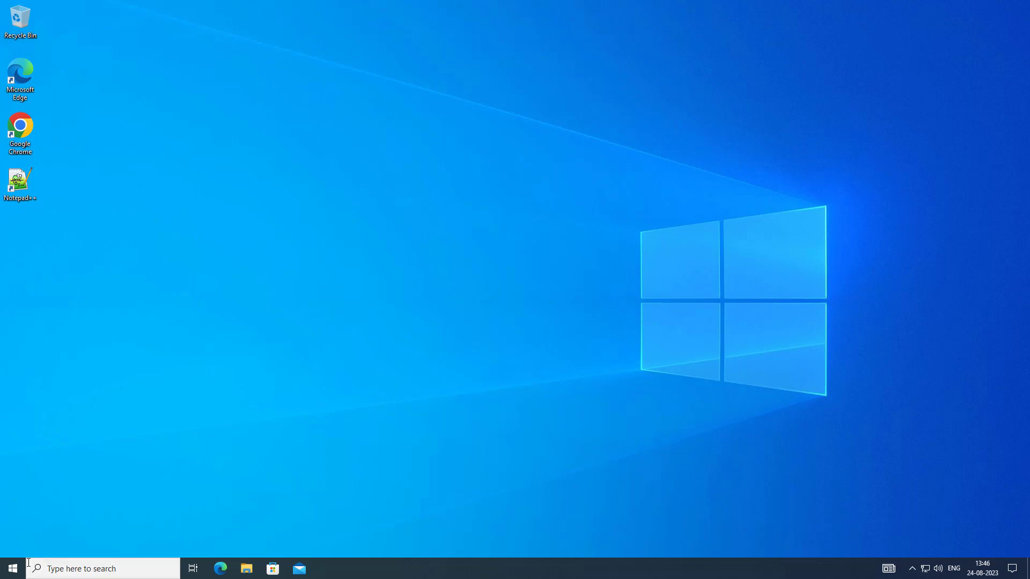
- Reopen Settings from Start and go to Apps & features, now listing 42 apps
left_click(11, 569)
left_click(13, 525)
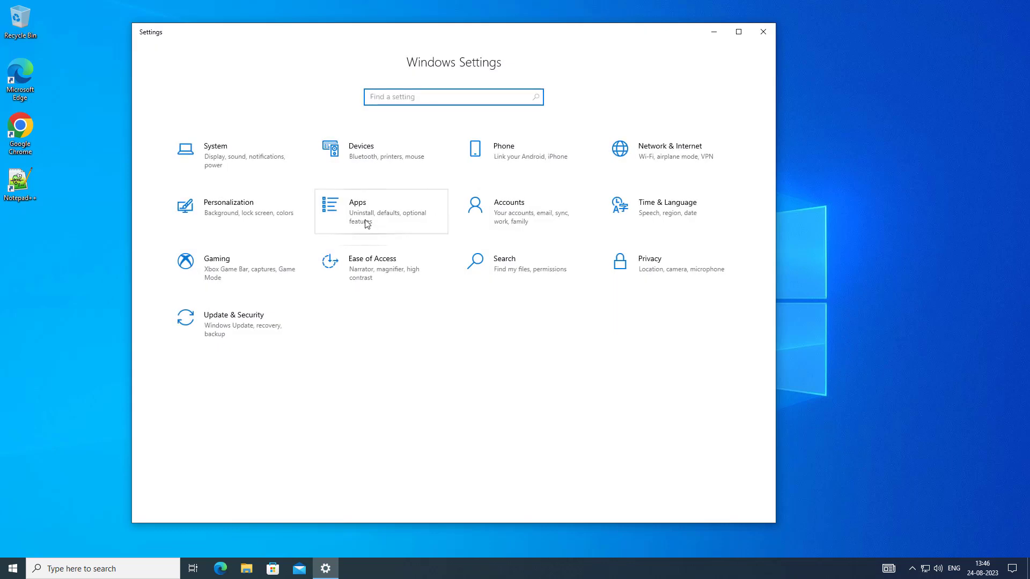
left_click(361, 223)
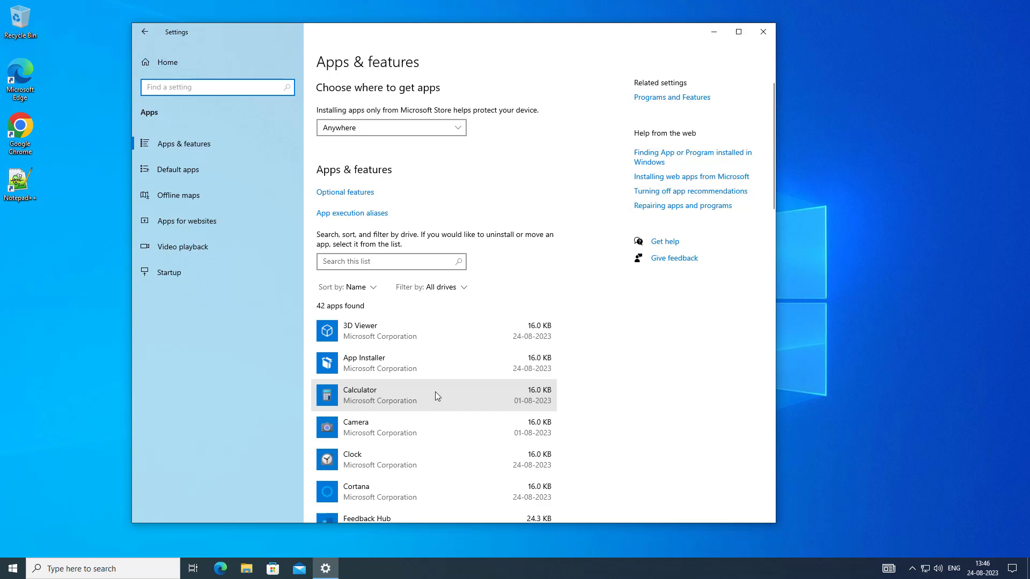
scroll(436, 395, "down", 2)
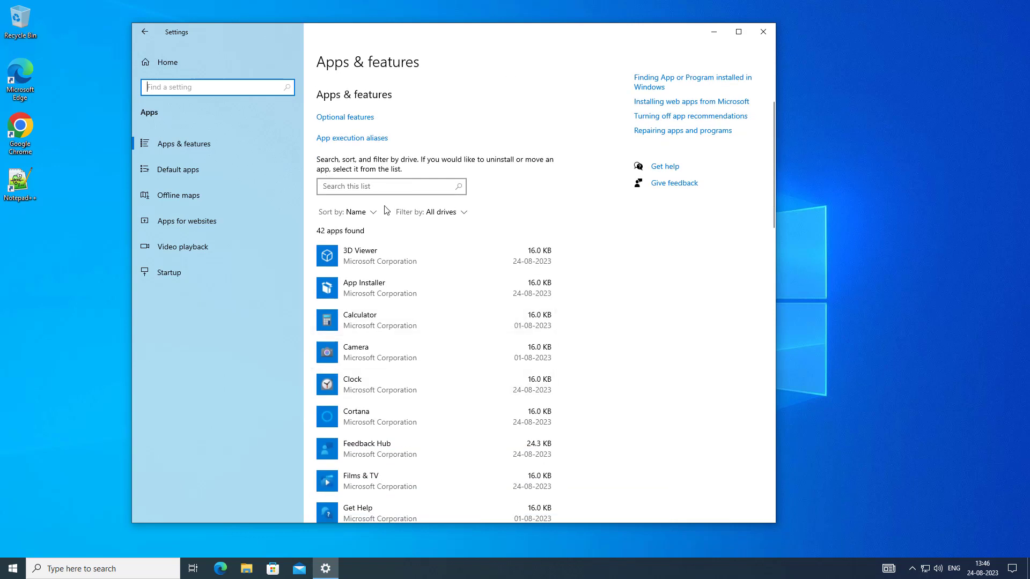
- Search the Apps & features list for 'notepa' to confirm Notepad++ no longer appears
left_click(381, 188)
type("not")
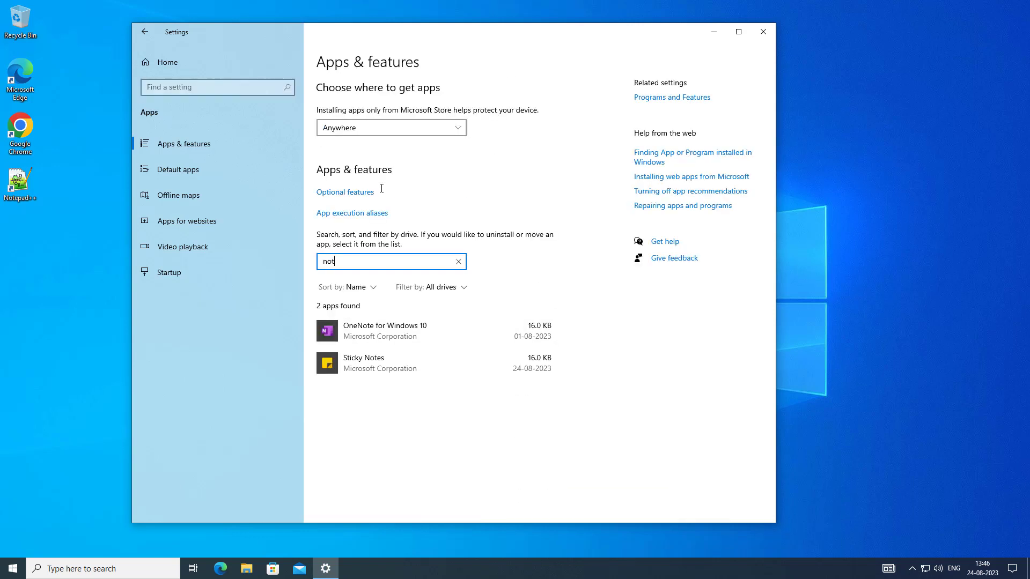
type("epad")
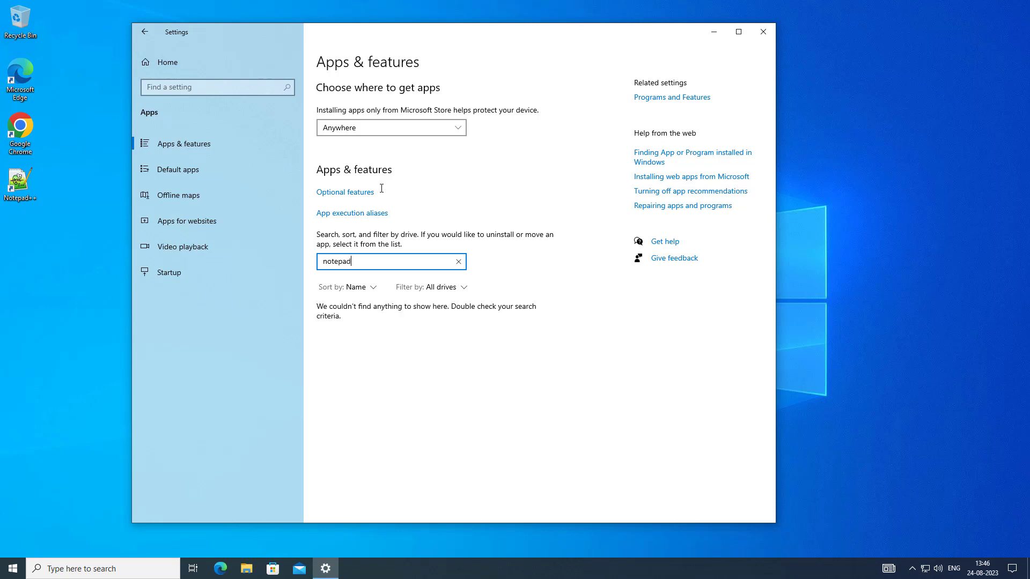